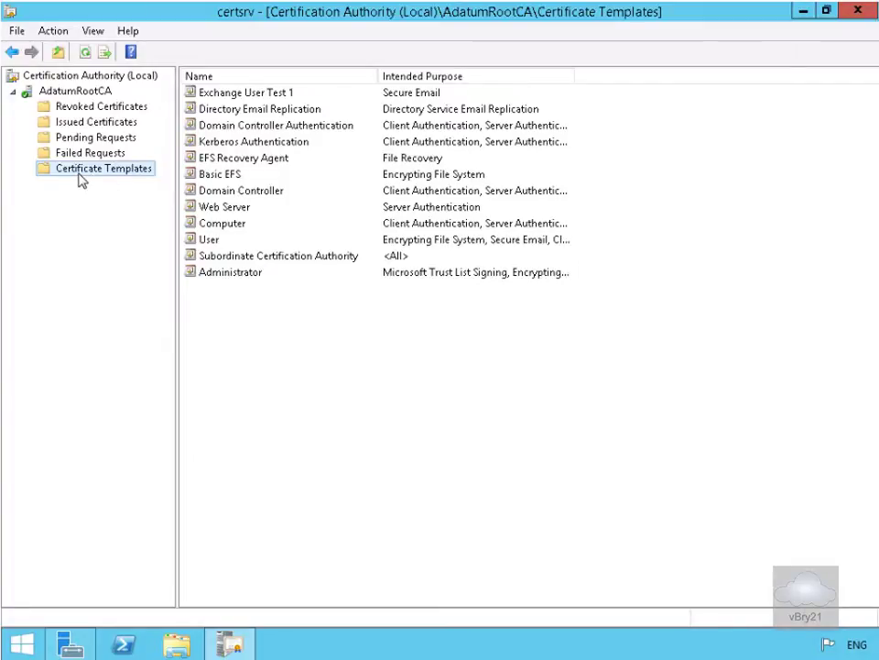
Step: Open the Certificate Templates Console via Manage on the Certificate Templates folder
right_click(78, 170)
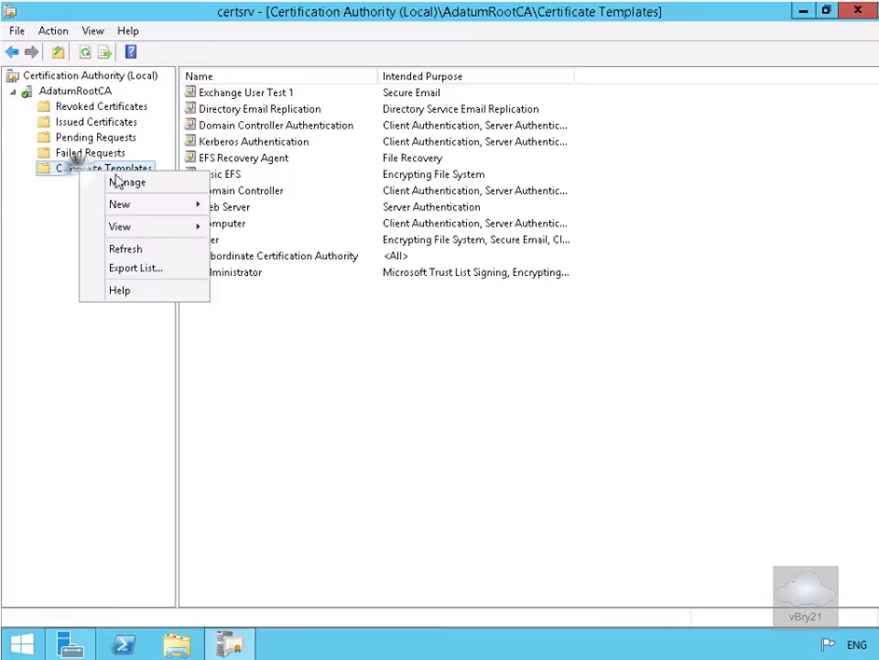
left_click(135, 184)
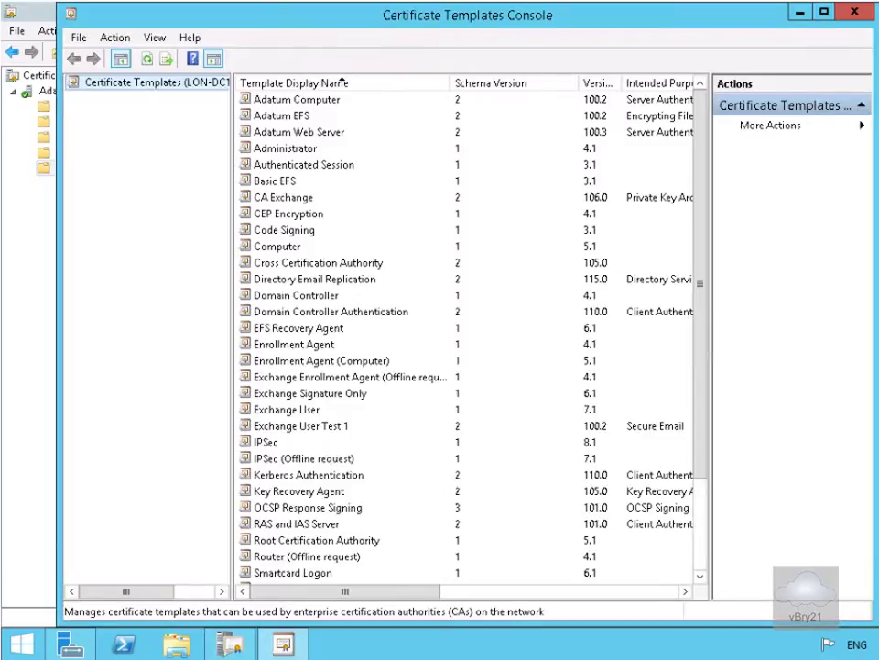
Step: Add the enrollment agent user to the Enrollment Agent template's security with Allow Read and Enroll
double_click(326, 344)
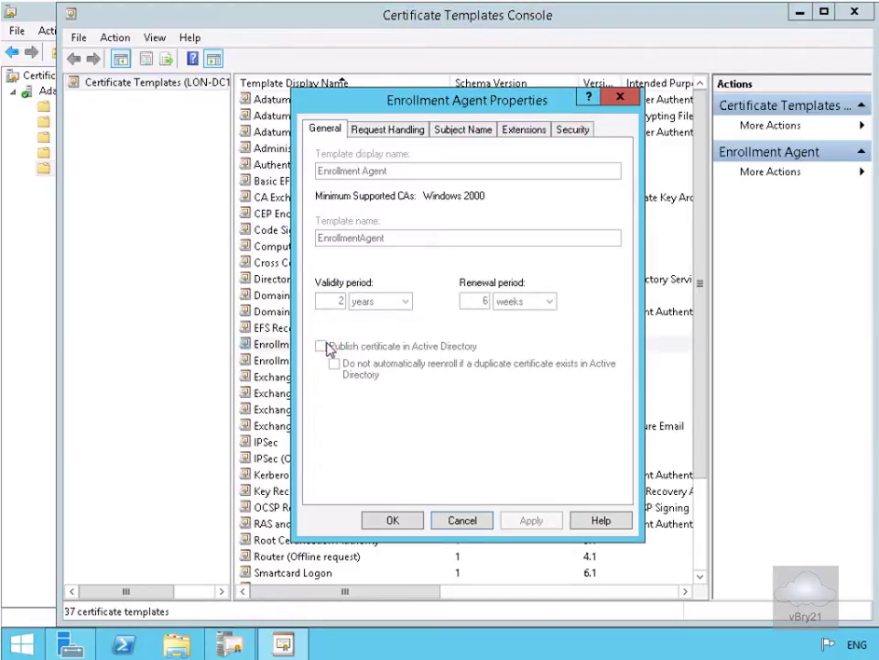
left_click(559, 130)
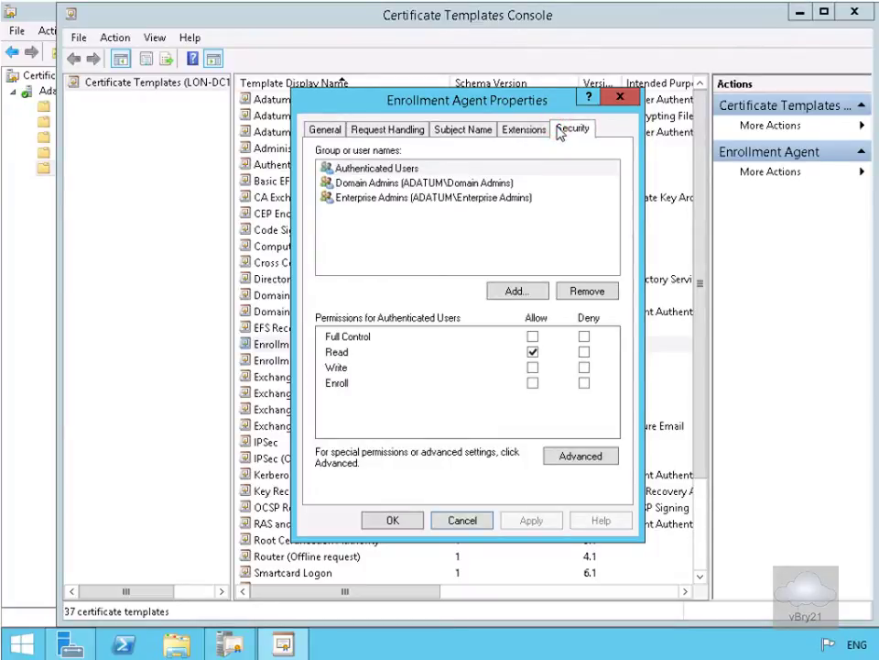
left_click(518, 290)
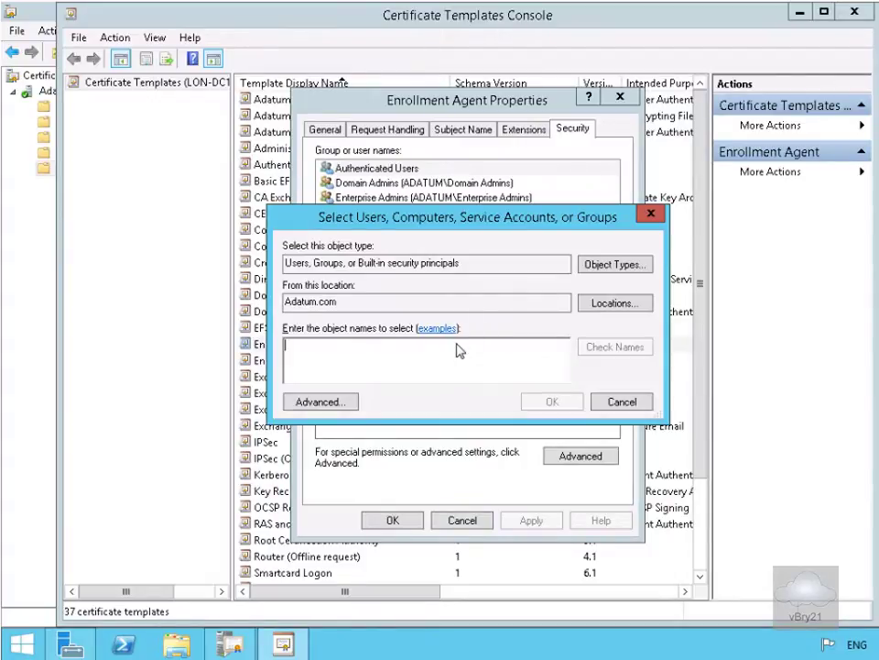
type("Allie")
left_click(613, 347)
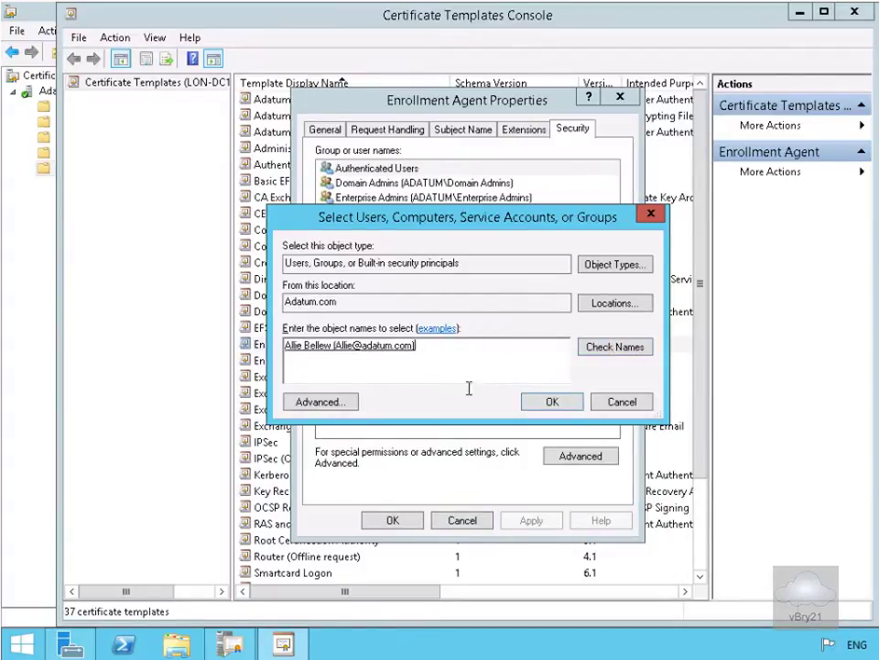
left_click(554, 404)
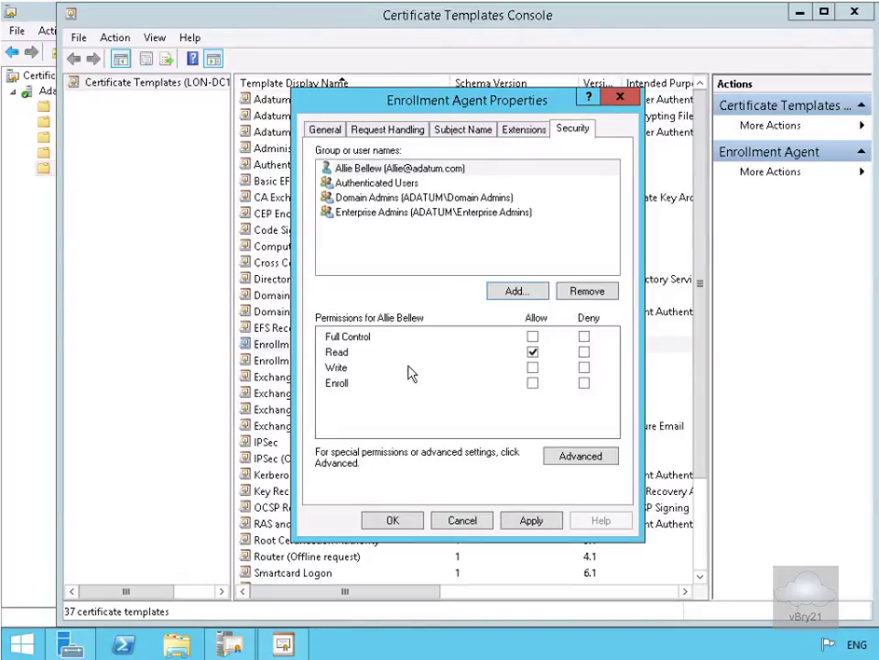
left_click(532, 383)
left_click(392, 522)
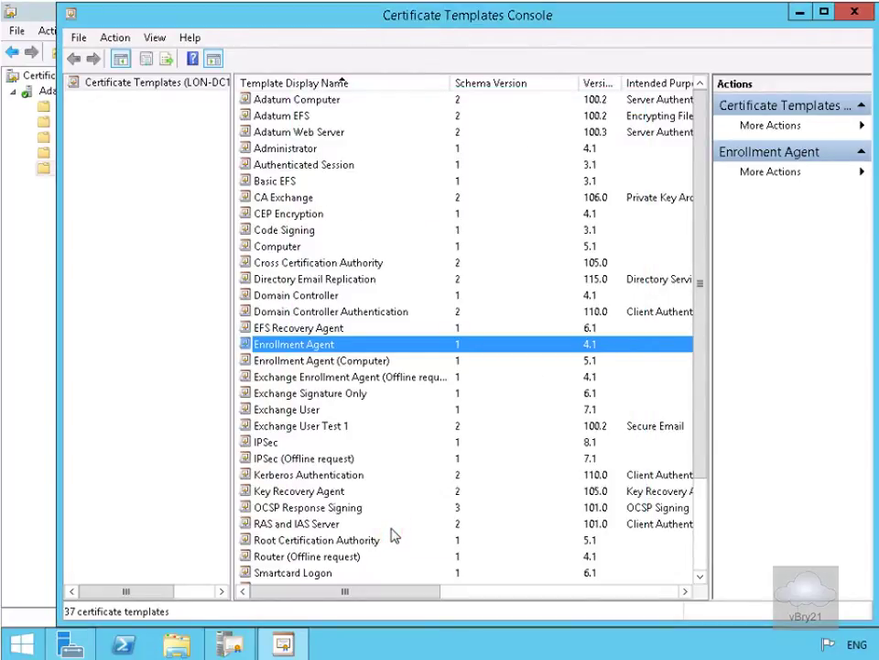
Step: Close the templates console and add Enrollment Agent as a Certificate Template to Issue
left_click(852, 12)
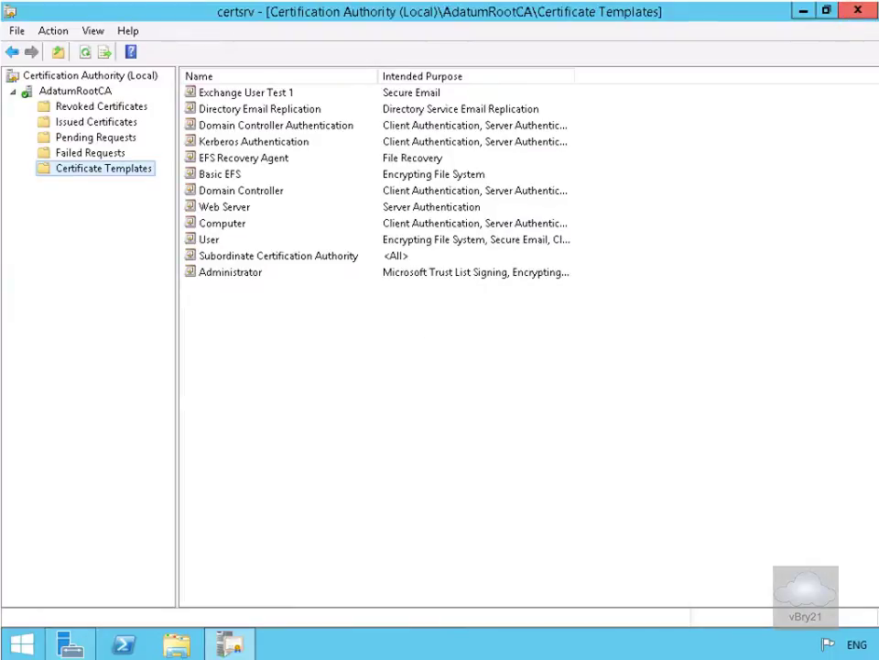
right_click(139, 171)
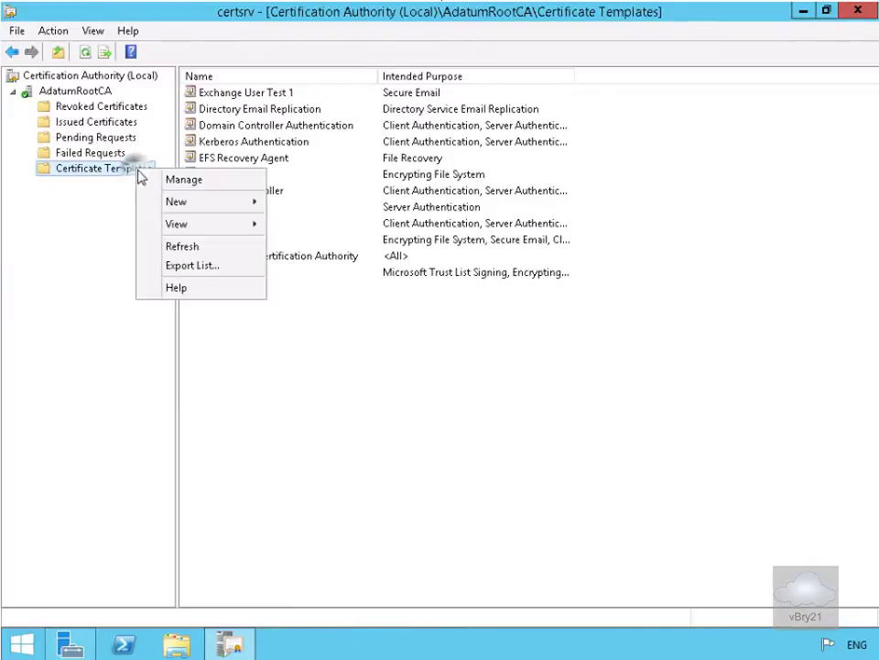
left_click(177, 202)
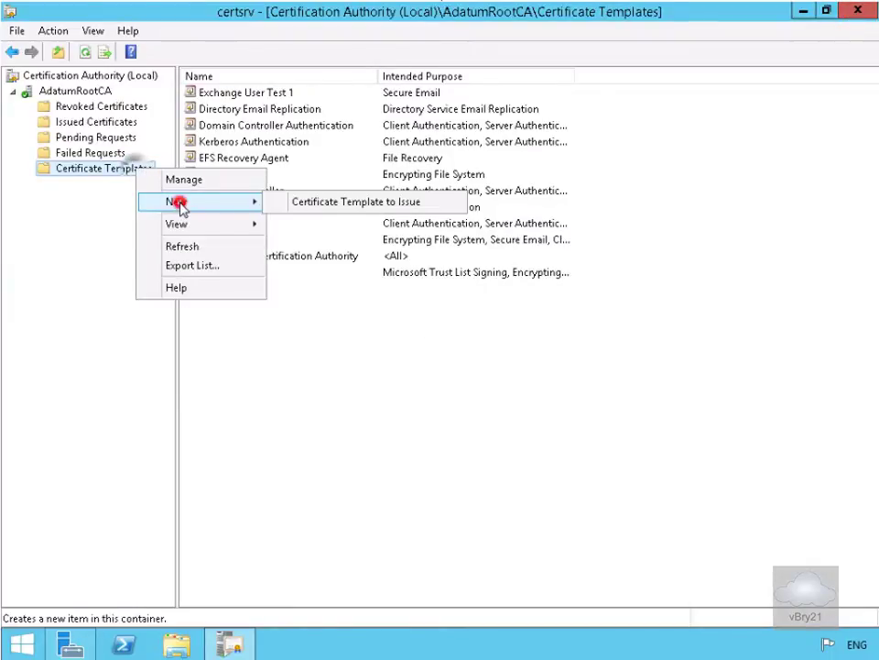
left_click(338, 209)
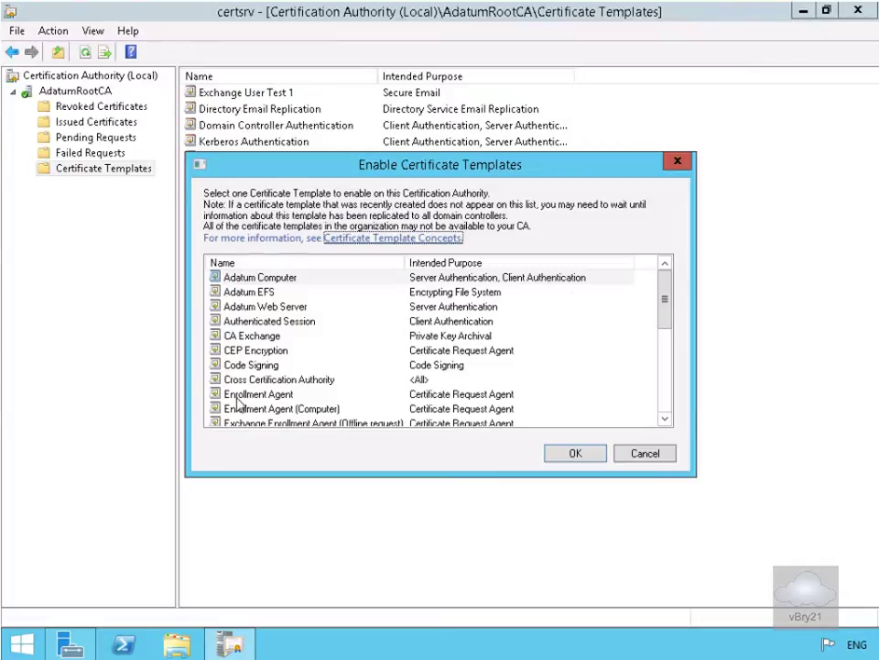
left_click(236, 397)
left_click(561, 454)
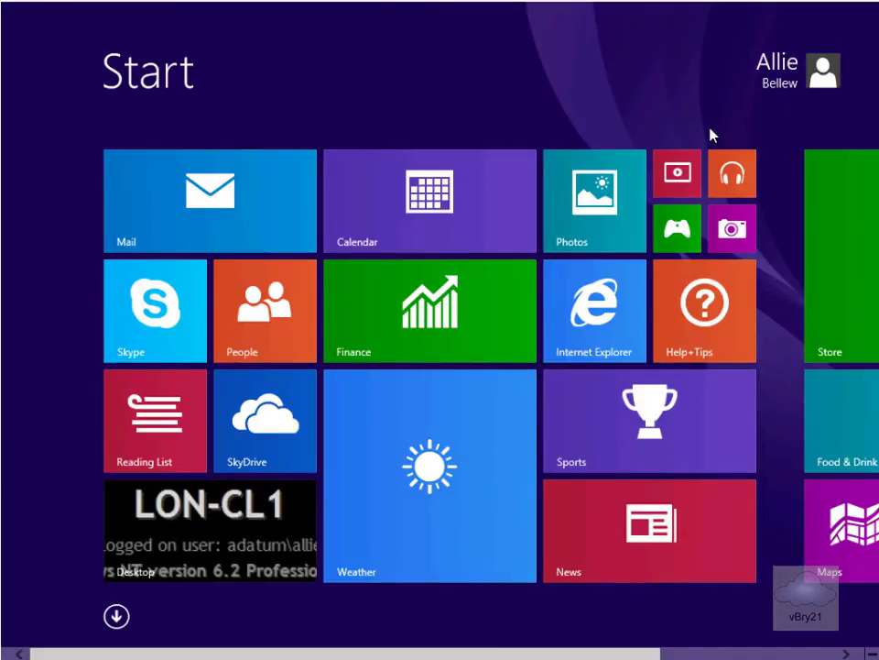
Step: Run mmc as administrator, entering the administrator account's user name and password at the UAC prompt
type("mmc")
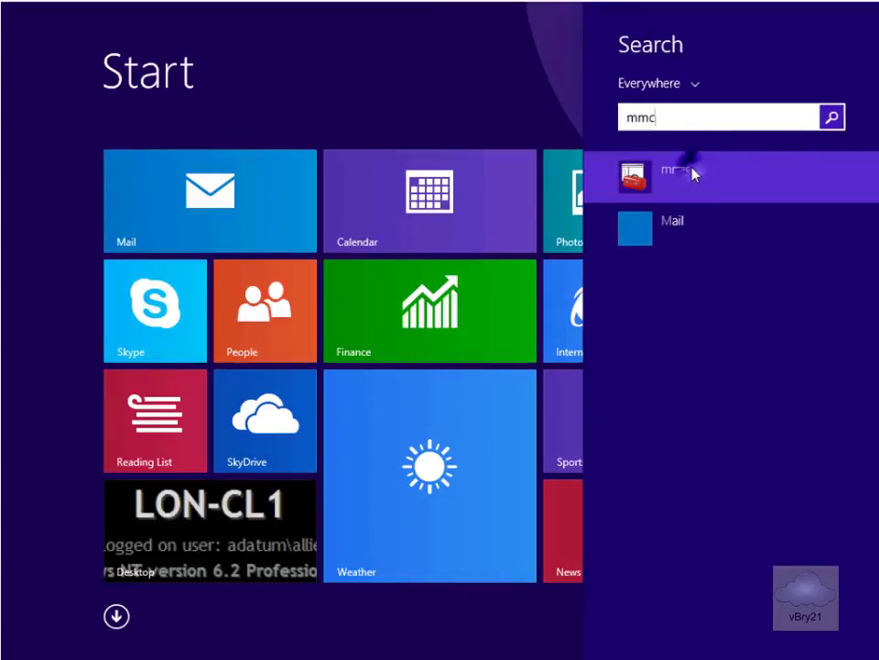
right_click(691, 172)
left_click(678, 102)
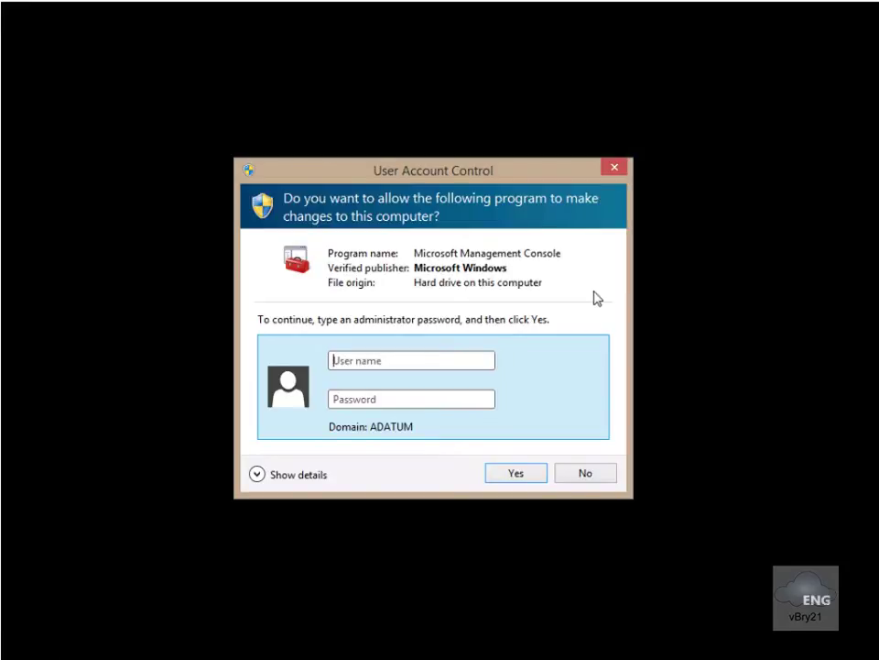
type("admini")
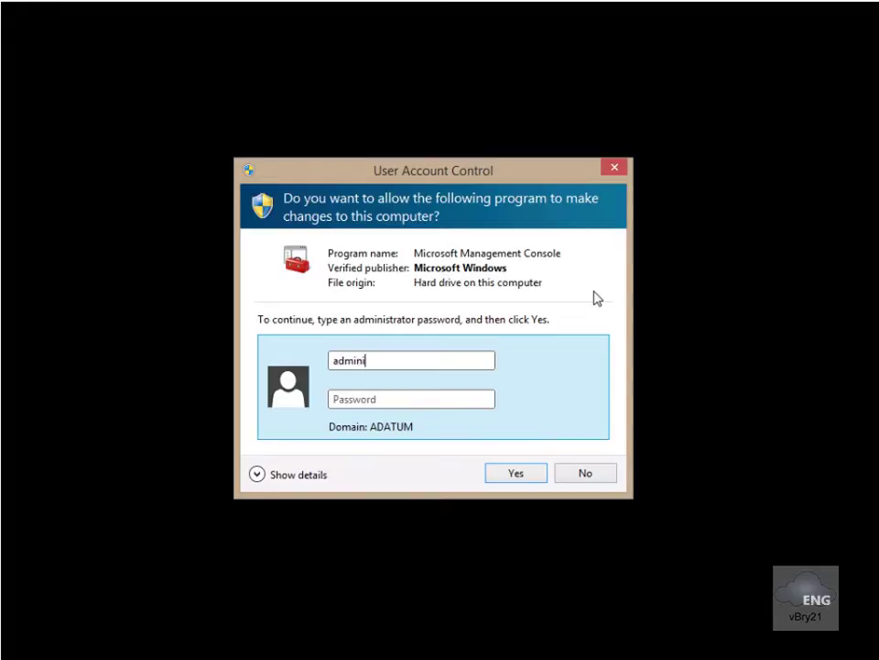
type("strator")
left_click(426, 400)
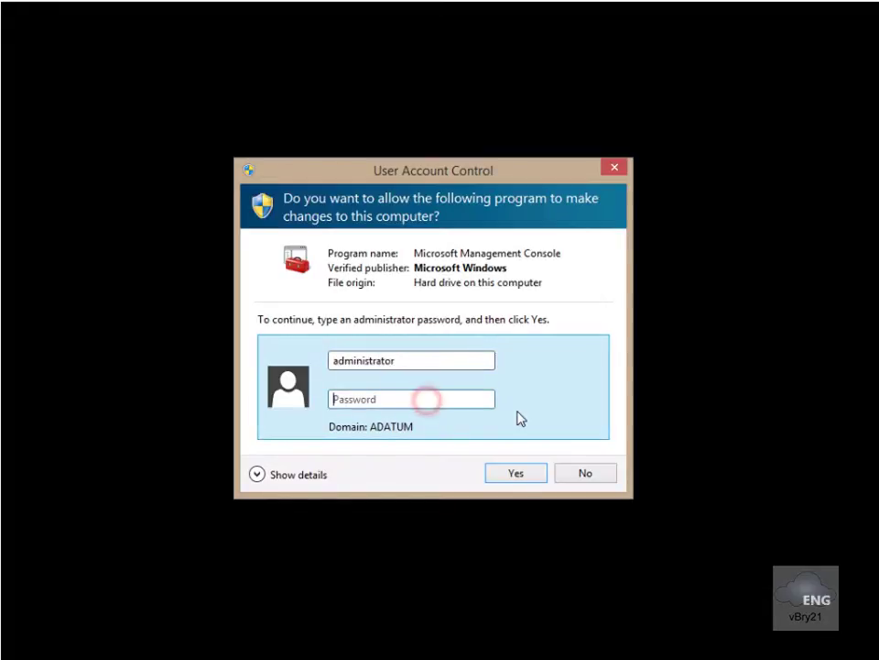
type("P")
key("BackSpace")
type("Pa$$w0rd")
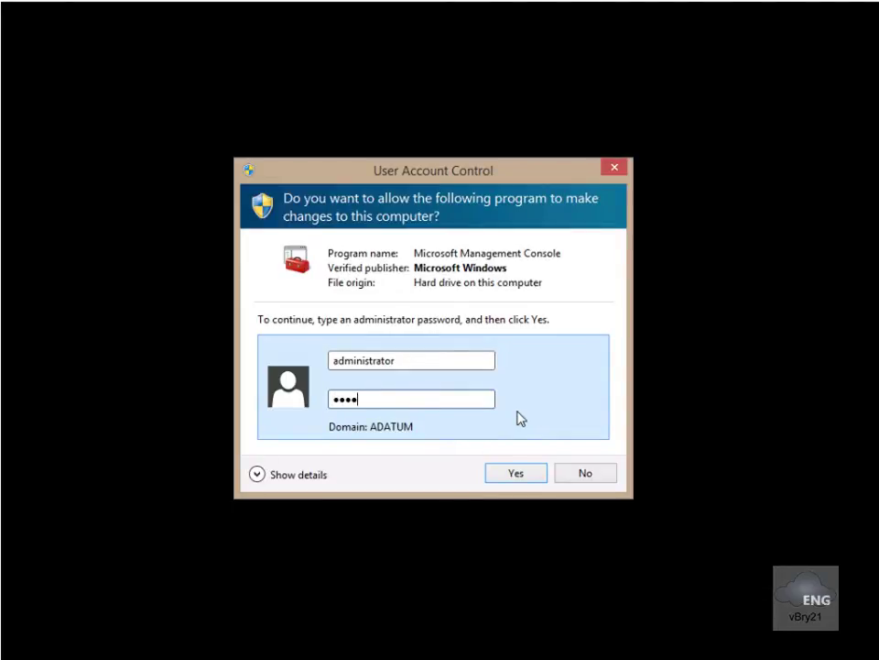
key("Return")
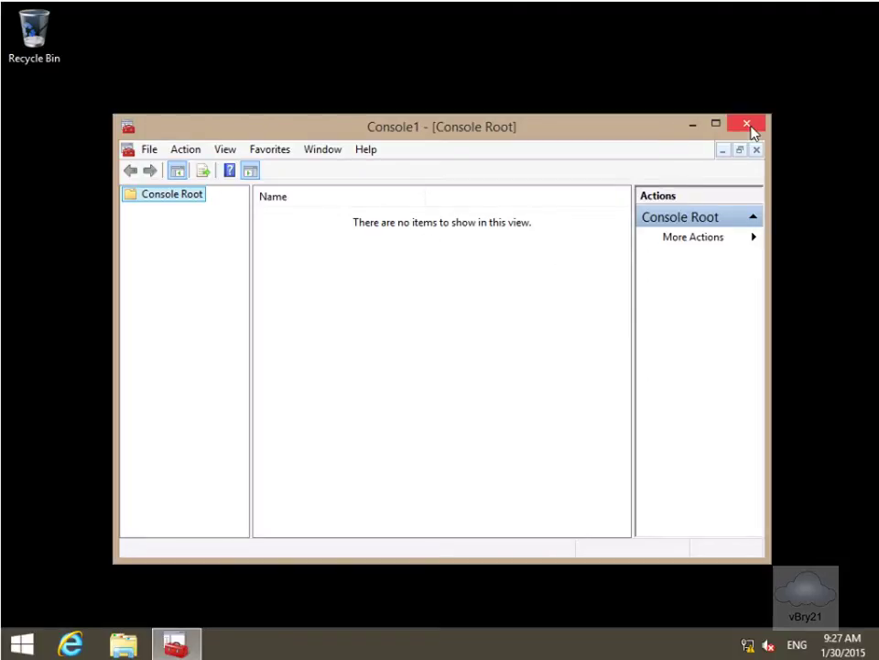
Step: Close the elevated console and relaunch mmc normally from the Start screen
left_click(749, 125)
left_click(22, 644)
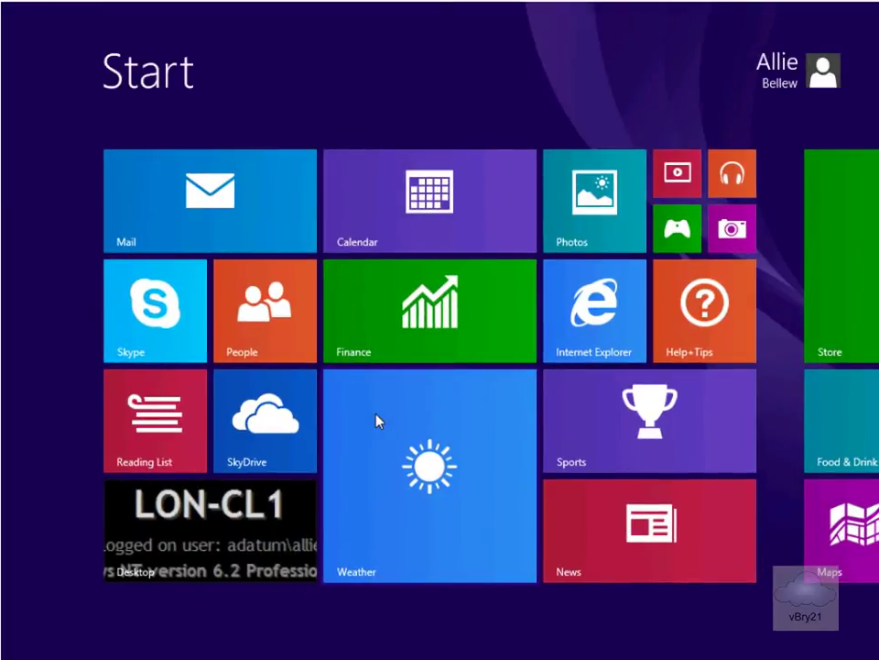
type("mmc")
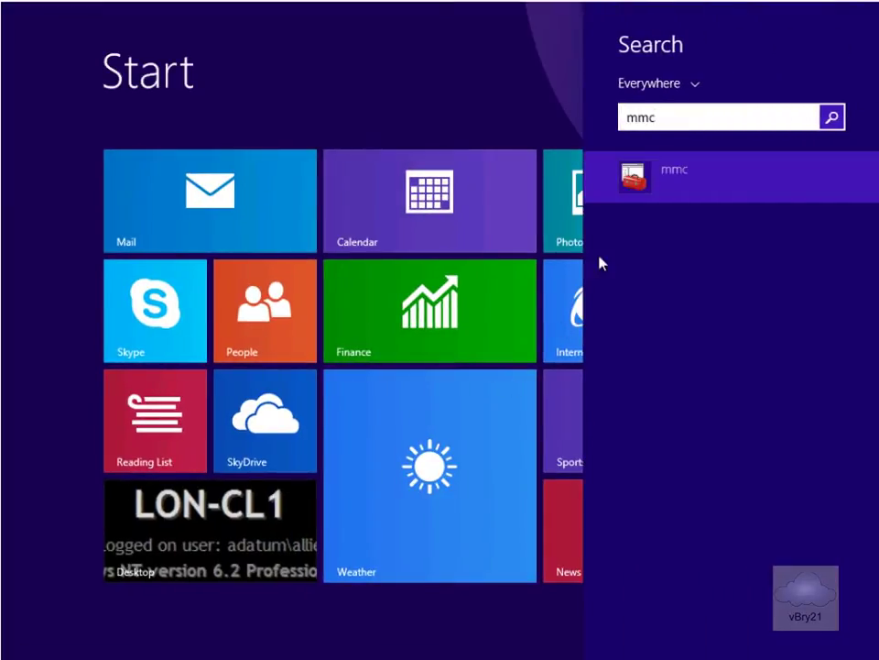
right_click(645, 186)
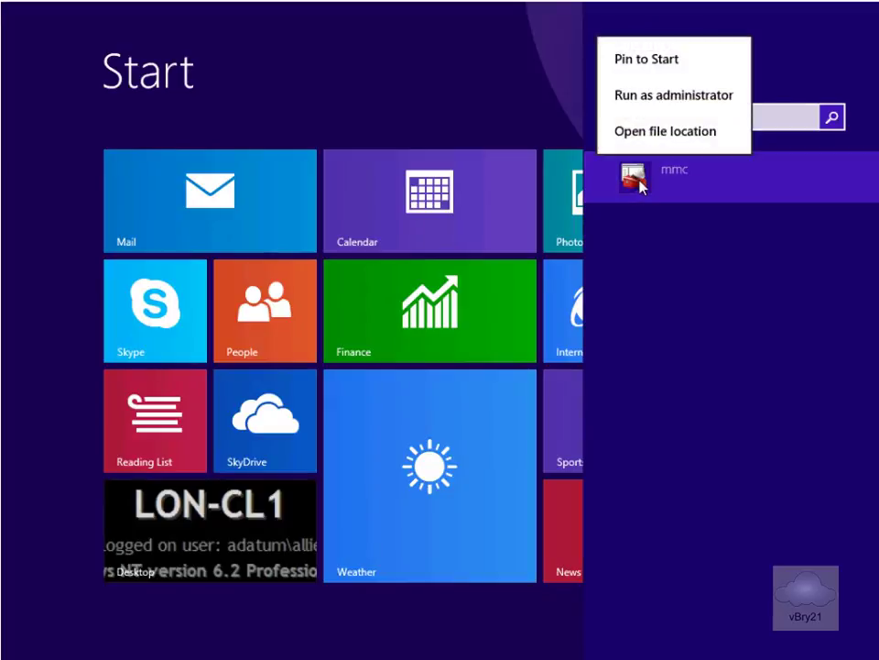
key("Escape")
left_click(642, 185)
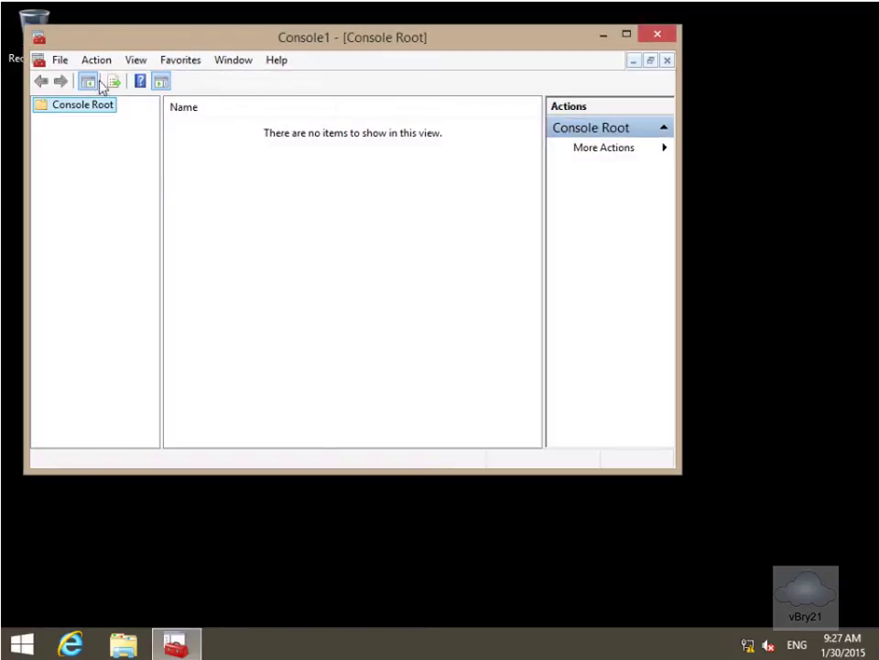
Step: Add the Certificates snap-in for My user account to Console1 and maximize the window
left_click(57, 64)
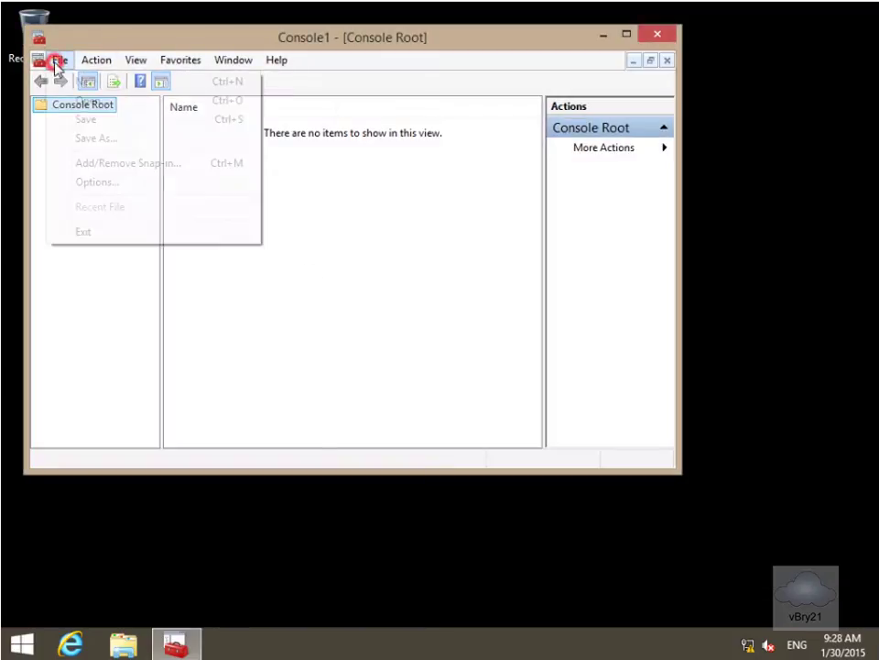
left_click(146, 165)
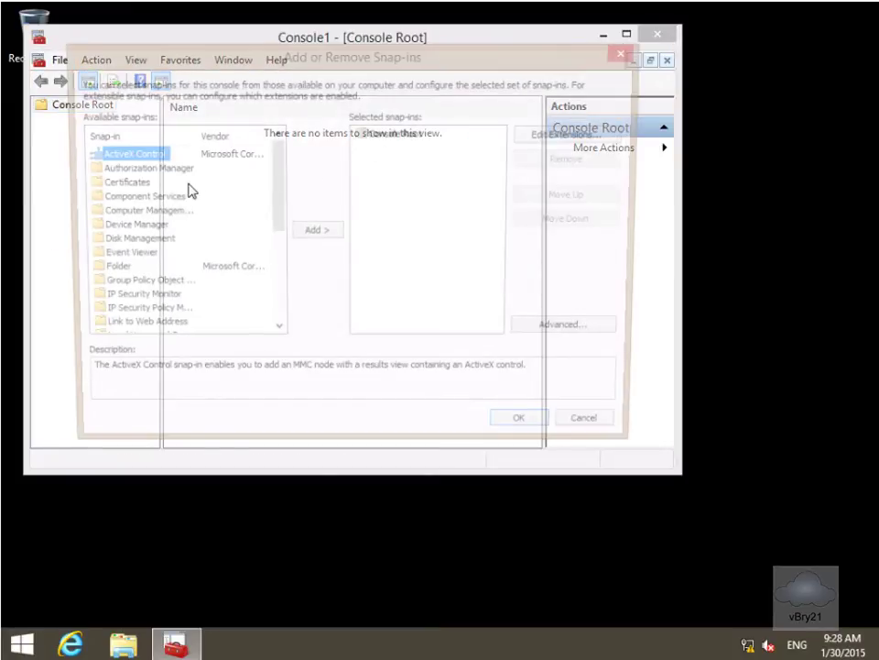
left_click(116, 187)
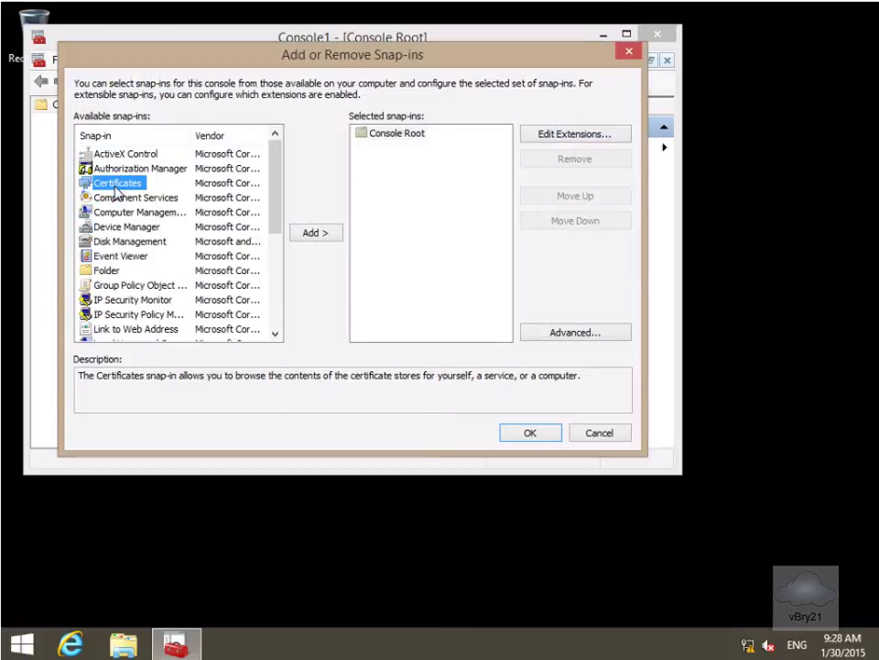
left_click(306, 231)
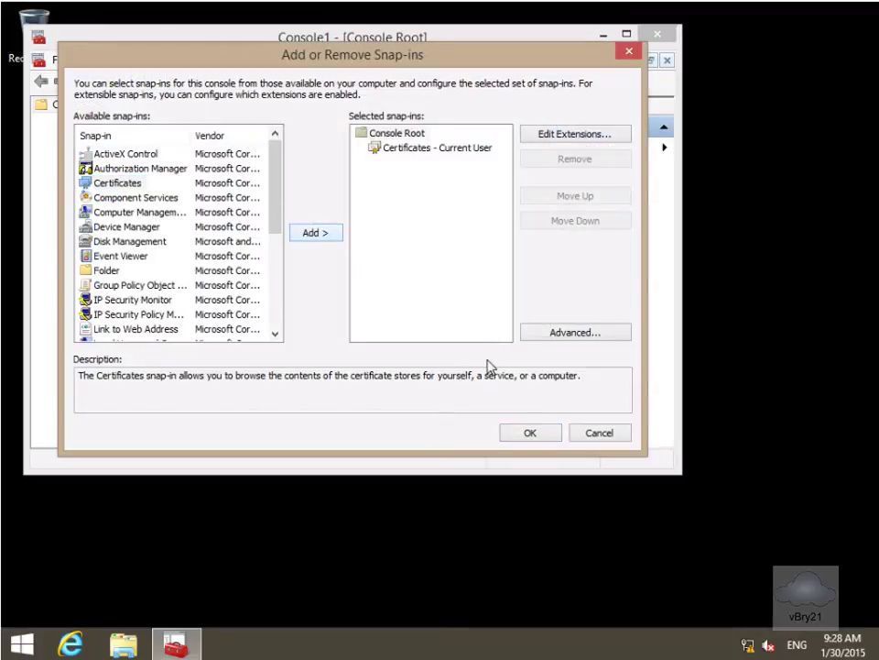
left_click(527, 431)
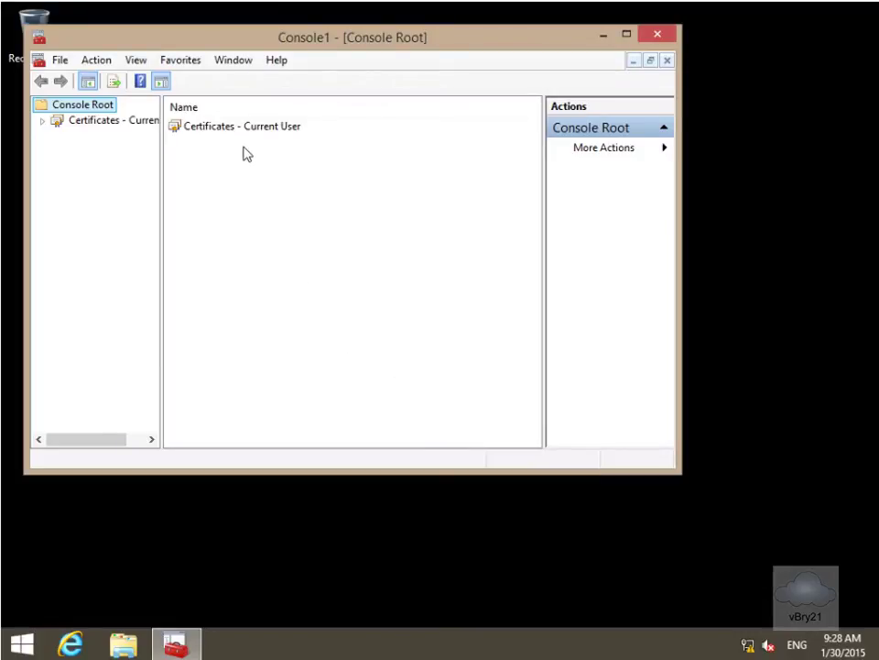
left_click(627, 35)
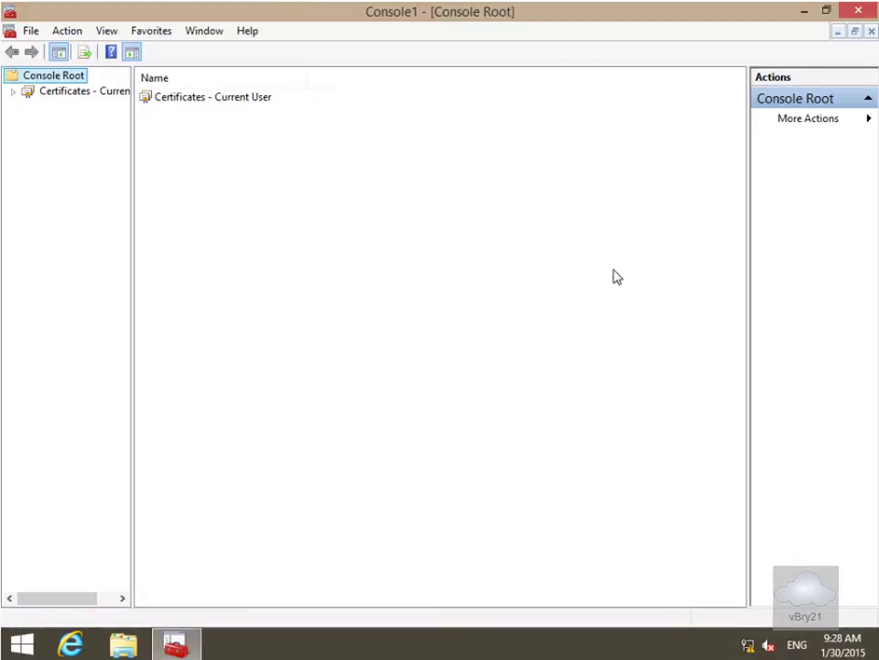
Step: Expand Certificates - Current User and start Request New Certificate from the Personal store
right_click(118, 93)
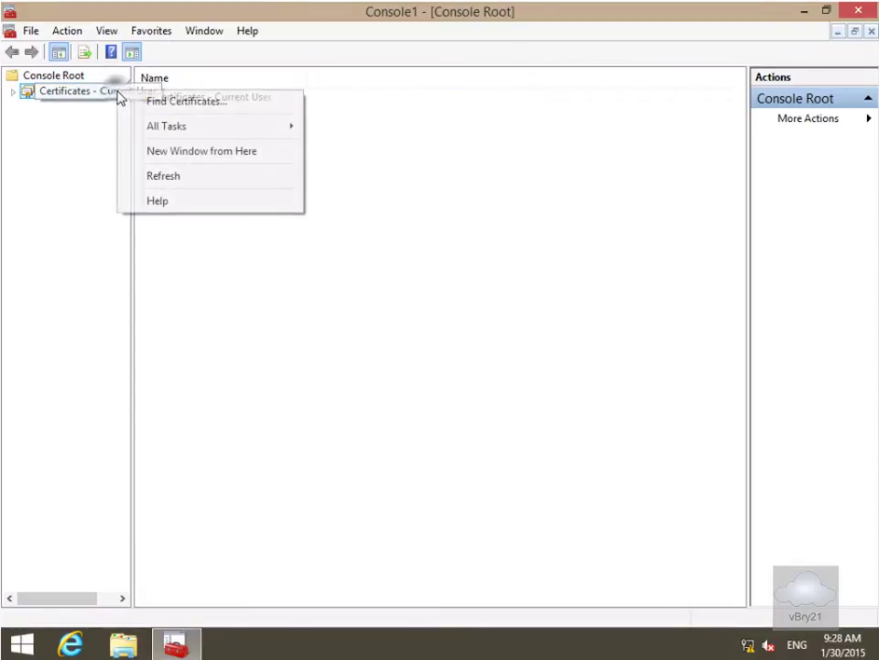
left_click(151, 125)
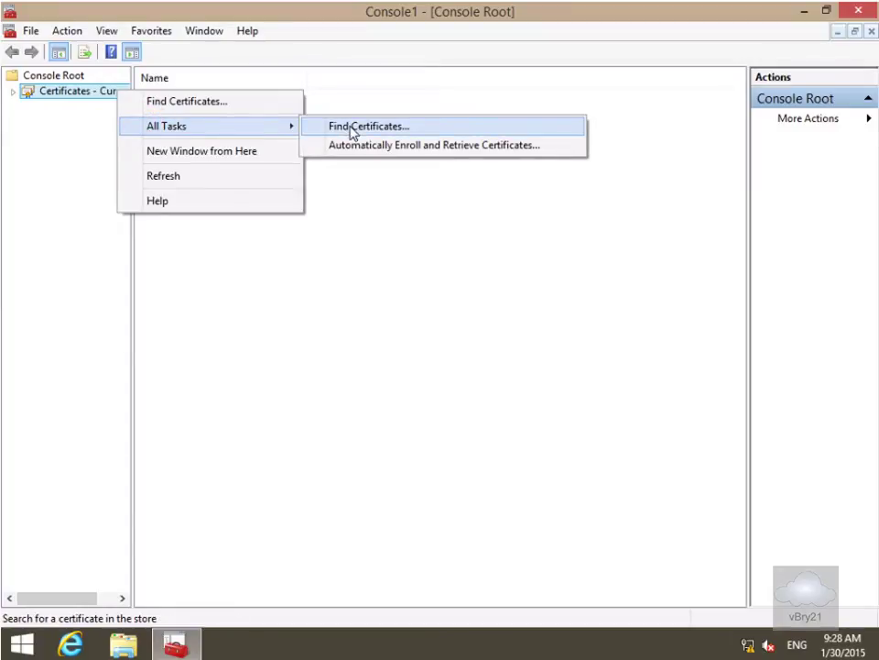
left_click(389, 259)
left_click(11, 93)
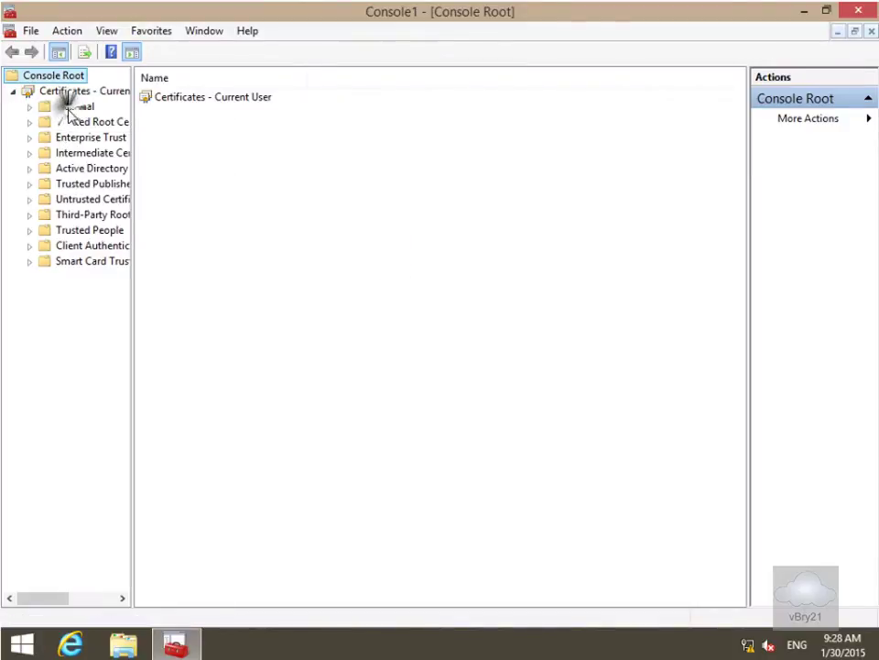
right_click(72, 108)
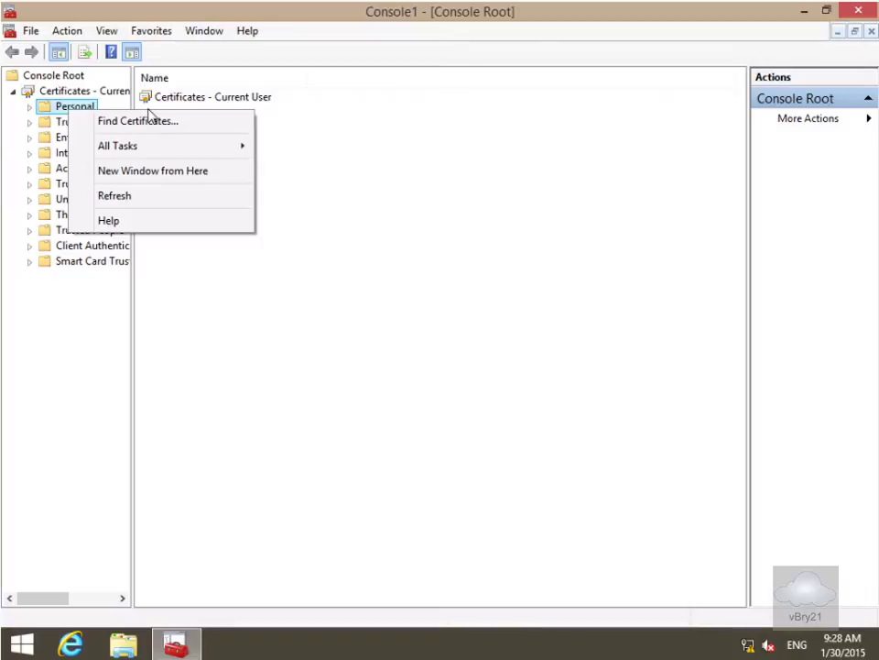
left_click(149, 150)
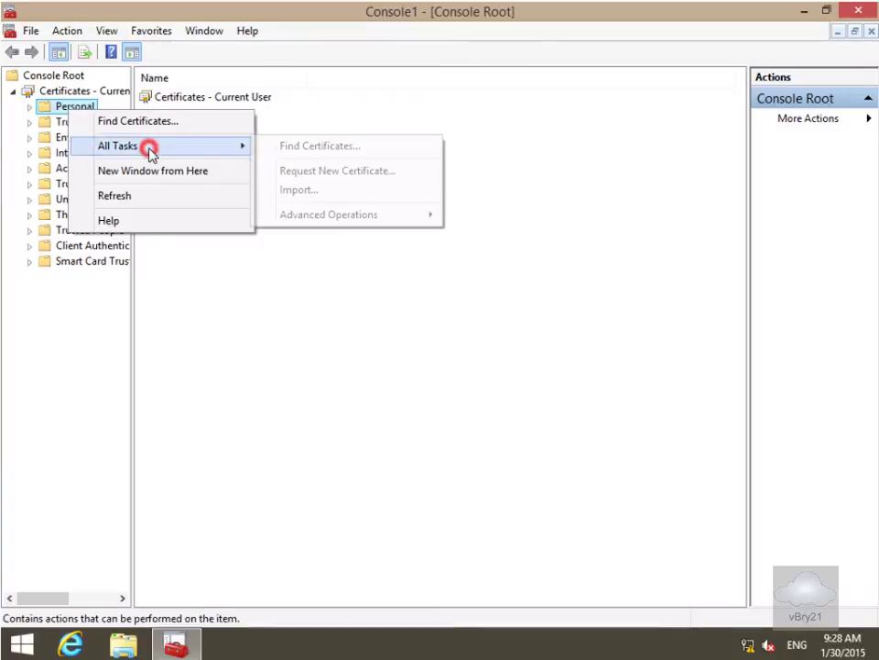
left_click(328, 171)
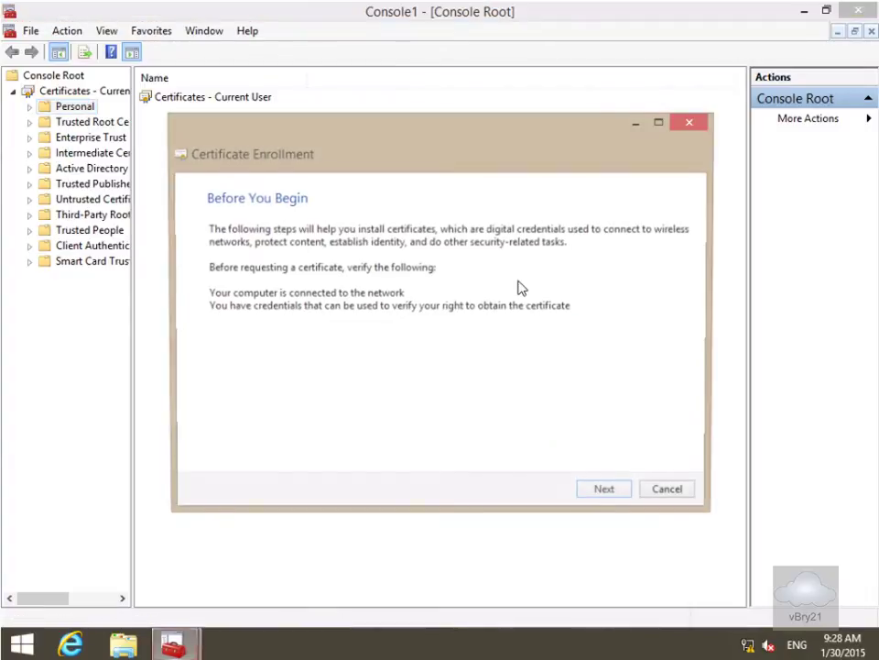
Step: Enroll an Enrollment Agent certificate using the Active Directory Enrollment Policy
left_click(621, 494)
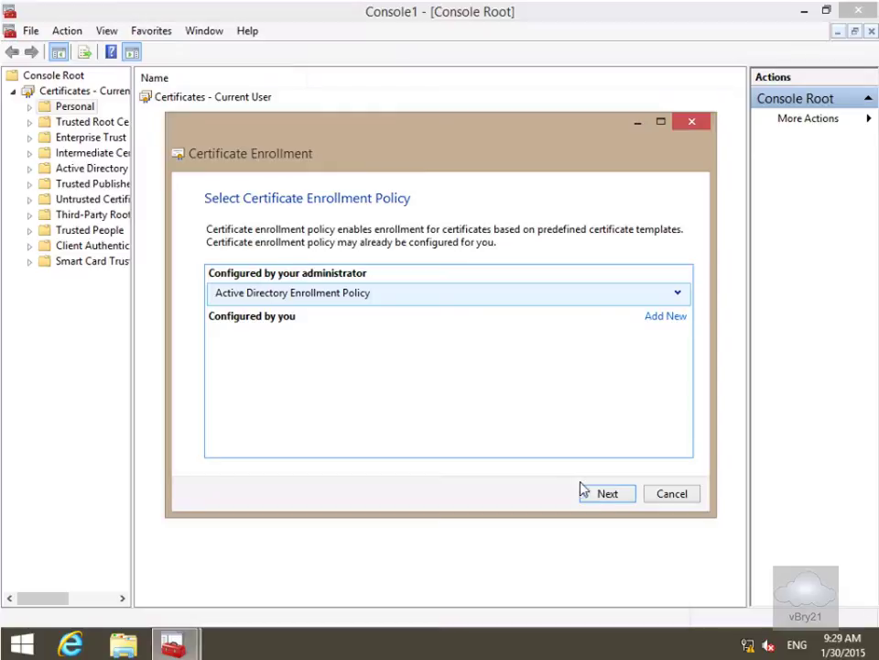
left_click(601, 496)
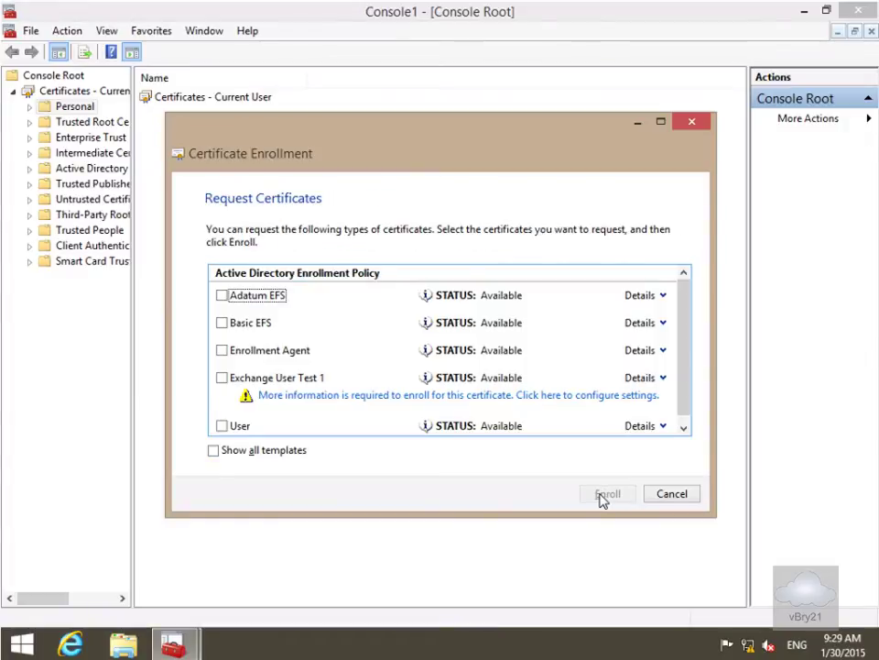
left_click(222, 351)
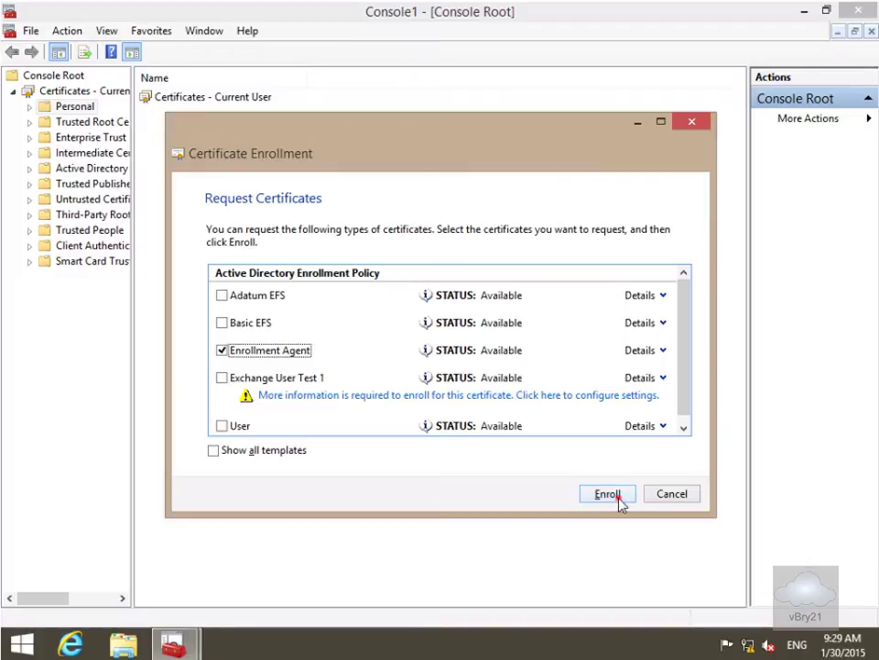
left_click(608, 495)
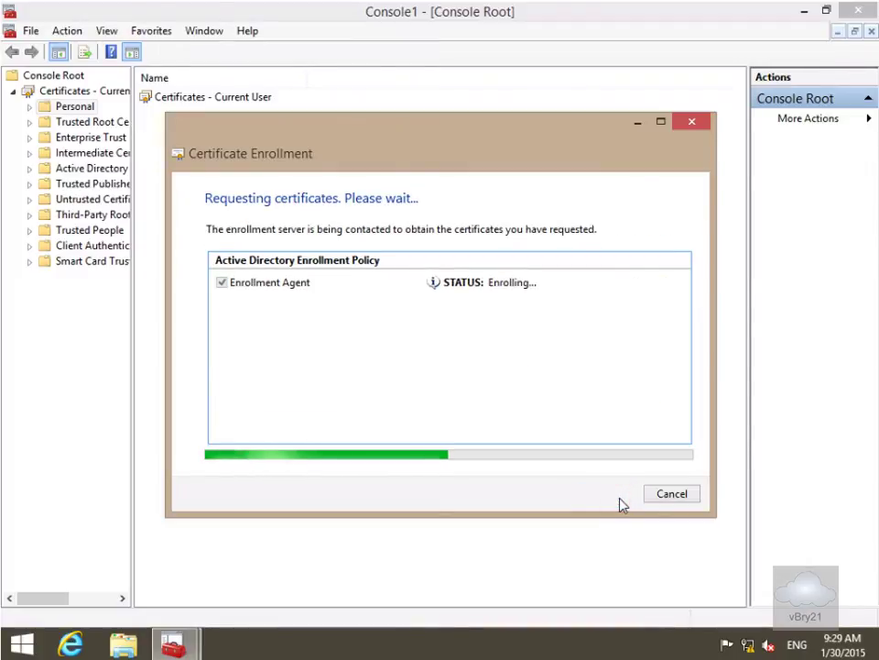
left_click(668, 494)
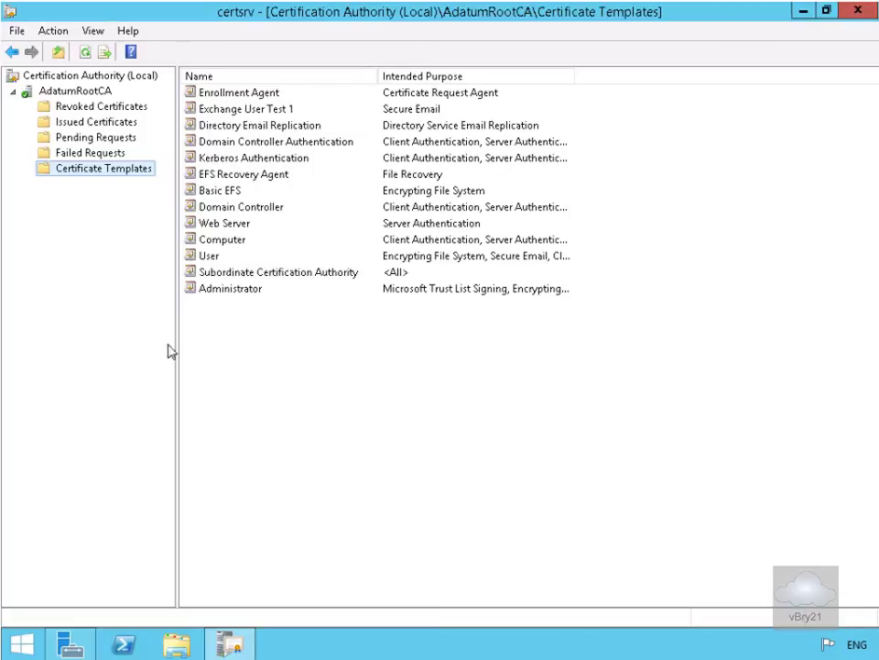
Step: Select Restrict enrollment agents on AdatumRootCA's Enrollment Agents tab and accept the warning
right_click(64, 93)
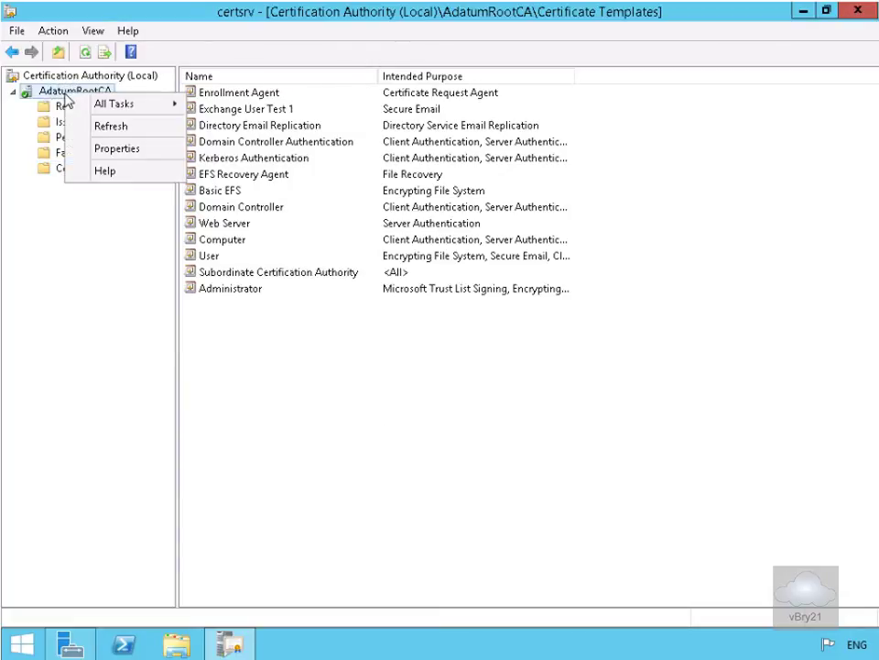
left_click(145, 153)
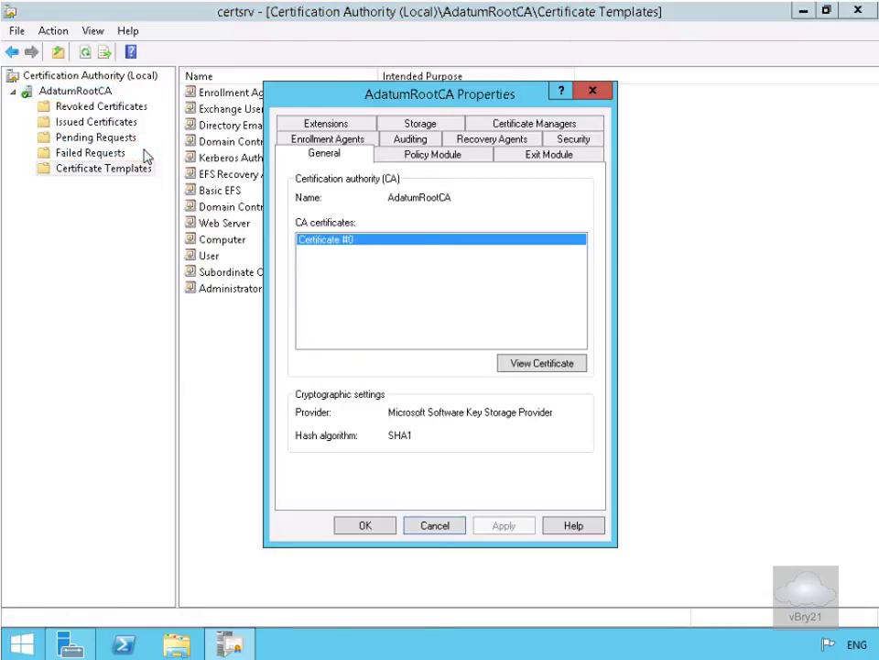
left_click(302, 139)
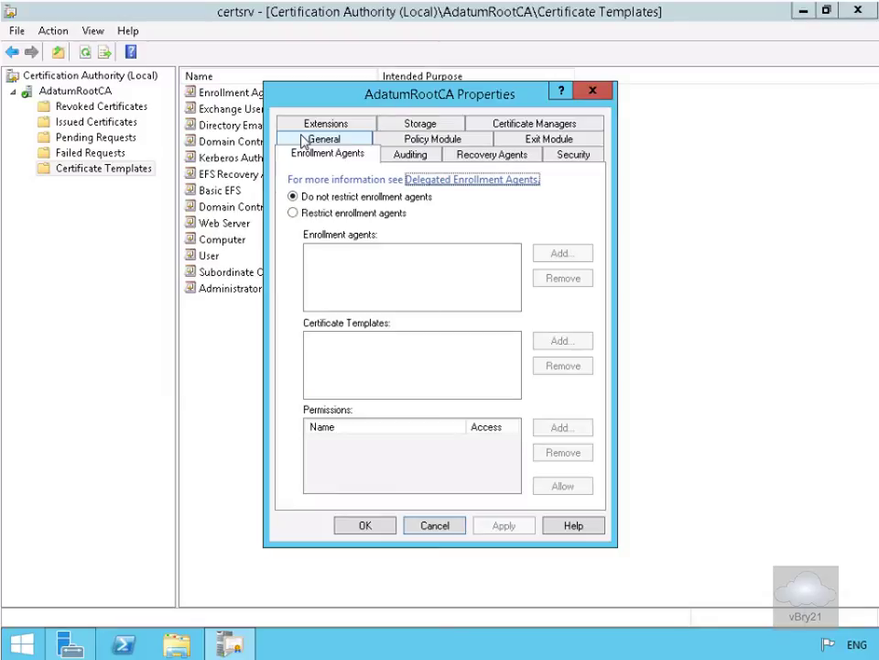
left_click(313, 216)
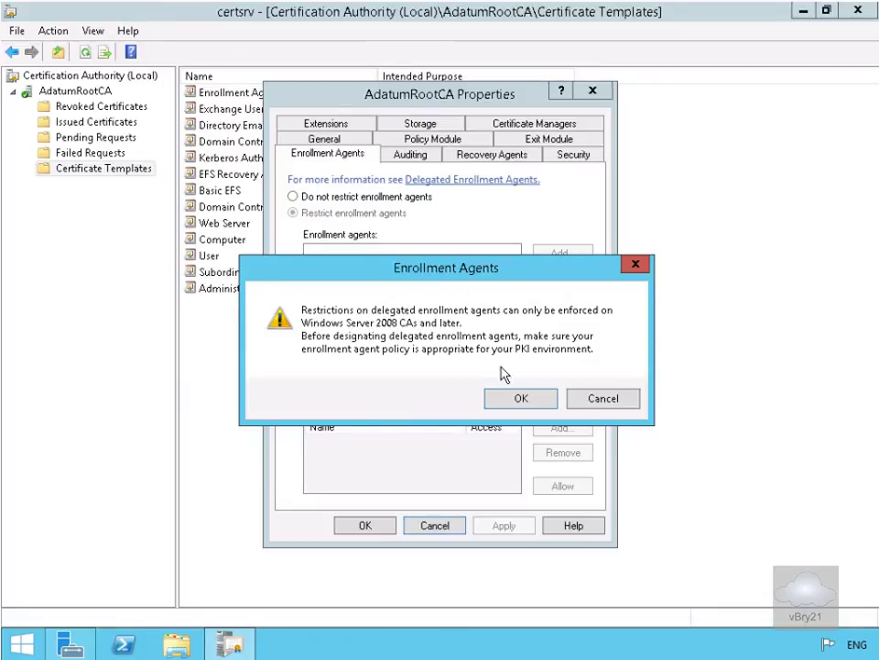
left_click(520, 398)
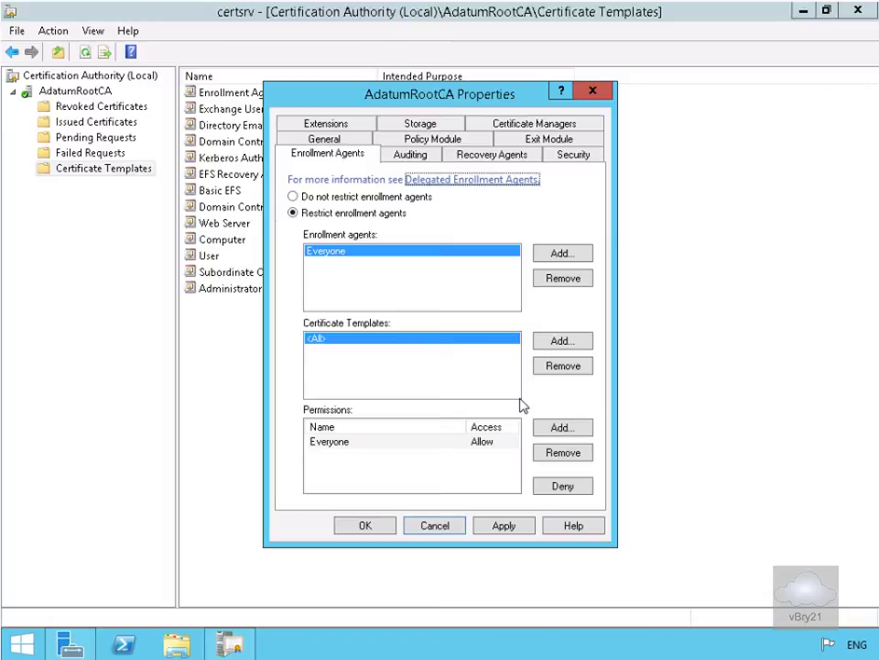
left_click(562, 253)
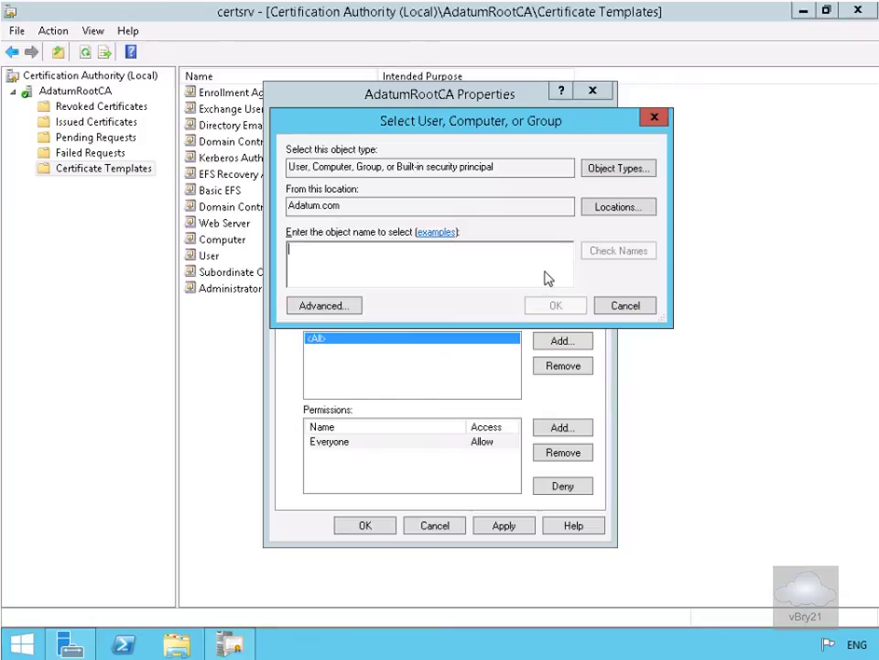
Step: Add the designated domain user as enrollment agent and remove Everyone from the agents
type("allie")
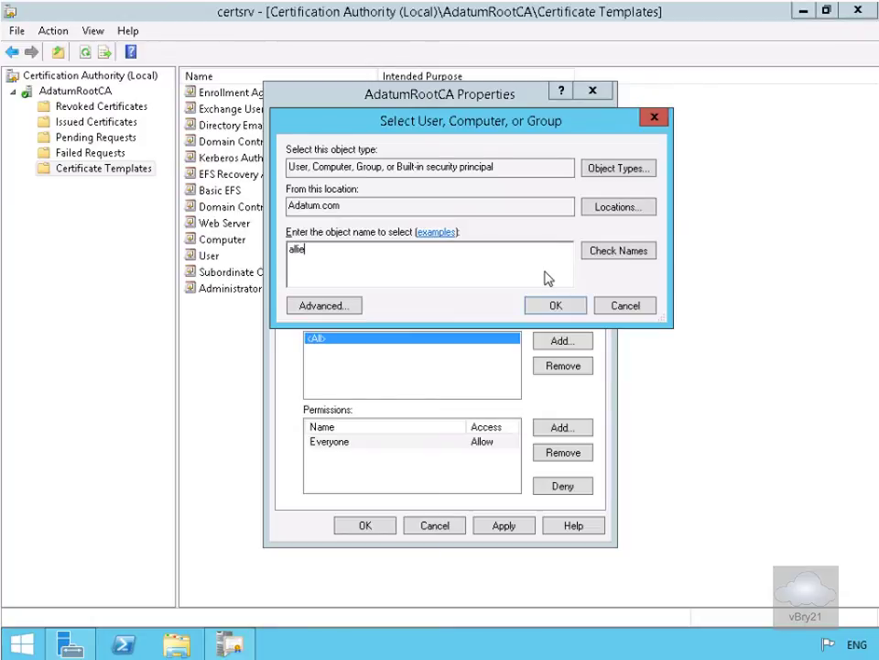
left_click(594, 256)
left_click(572, 307)
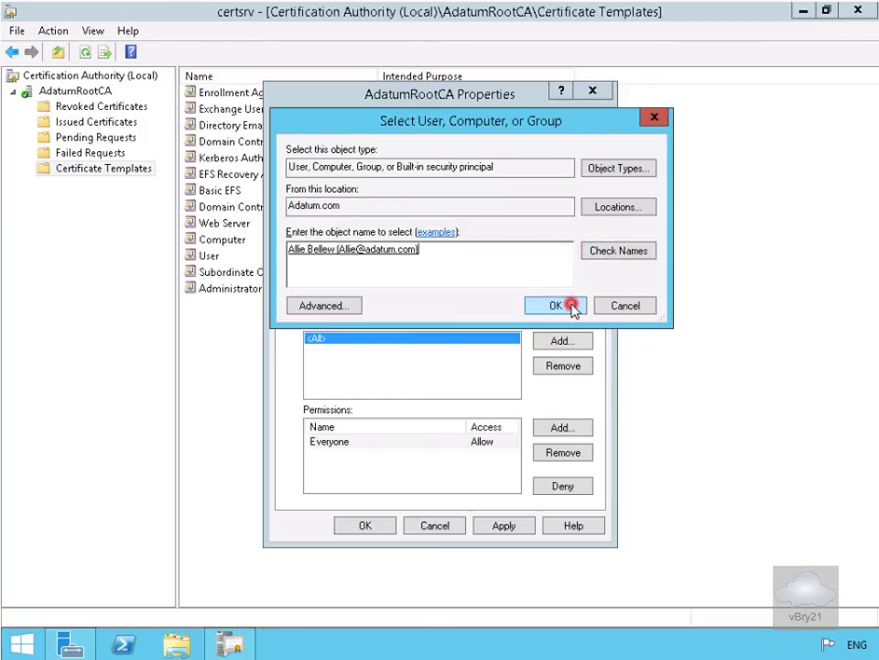
left_click(338, 250)
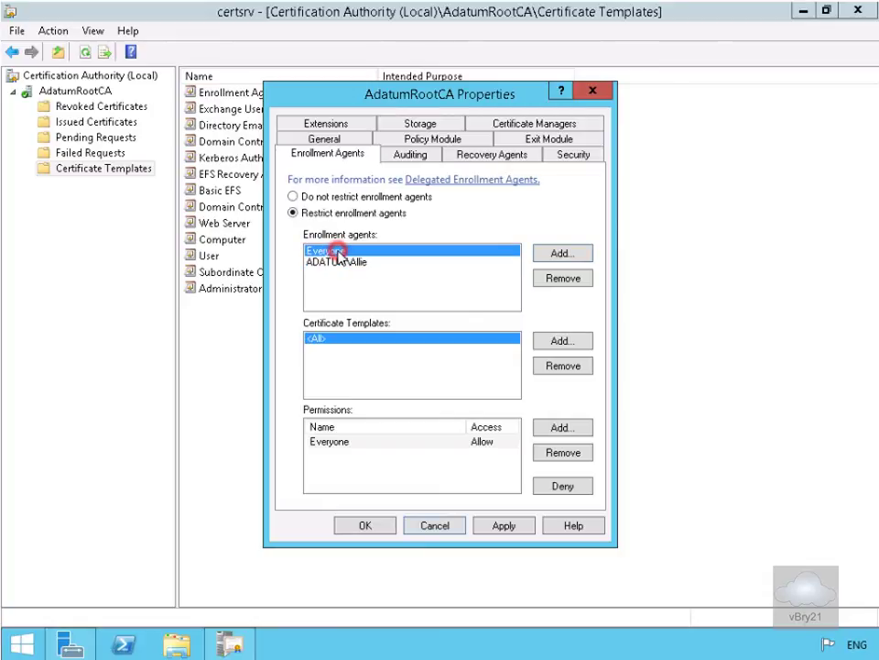
left_click(542, 284)
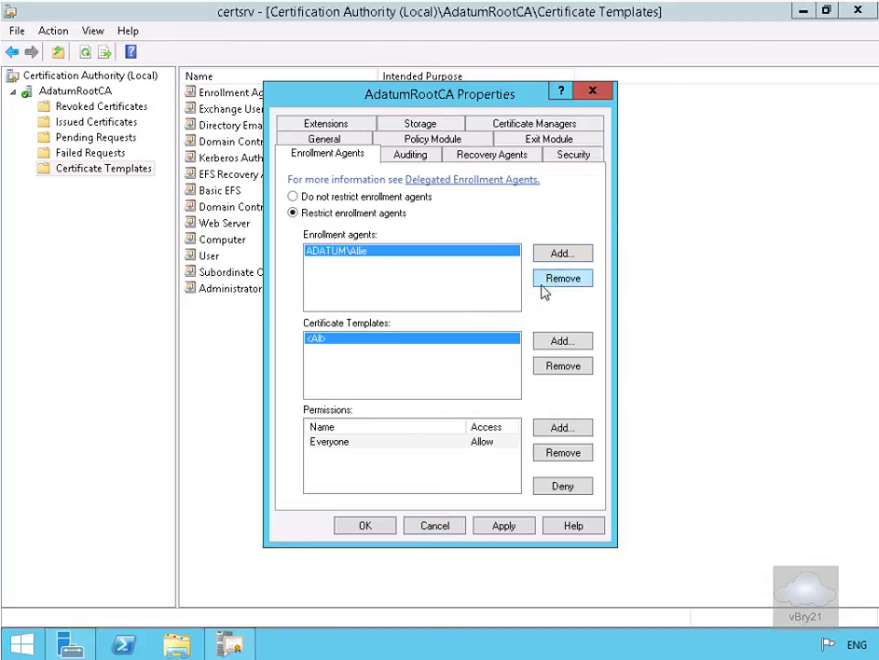
Step: Add the User template to the enrollment agent's allowed certificate templates
left_click(554, 345)
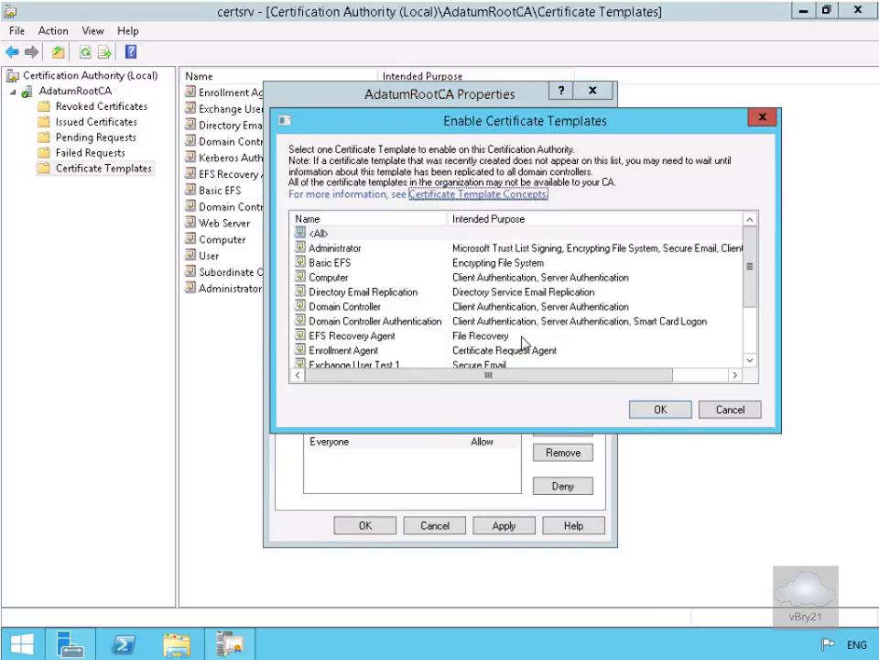
left_click(751, 302)
left_click_drag(751, 302, 752, 359)
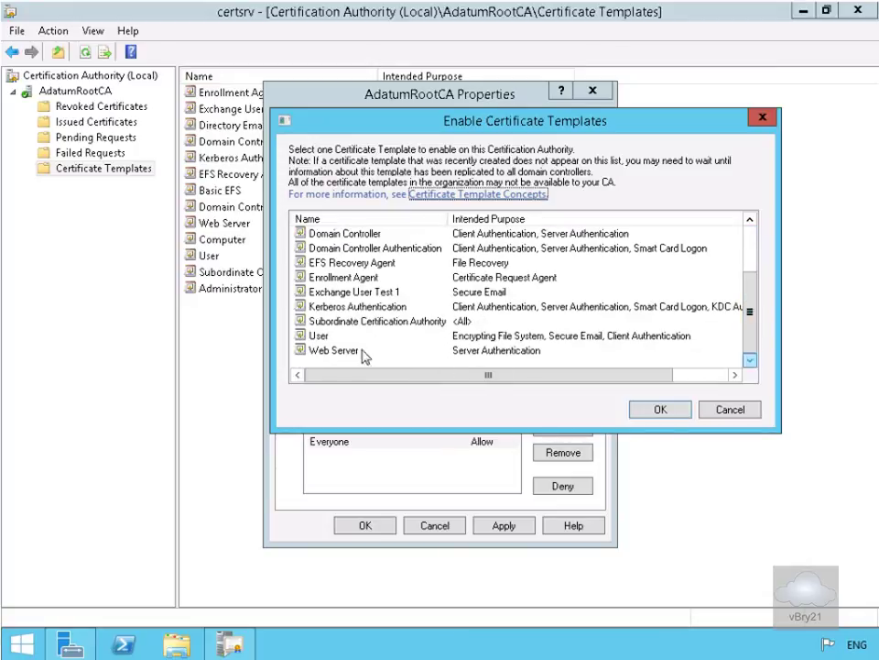
left_click(325, 336)
left_click(638, 410)
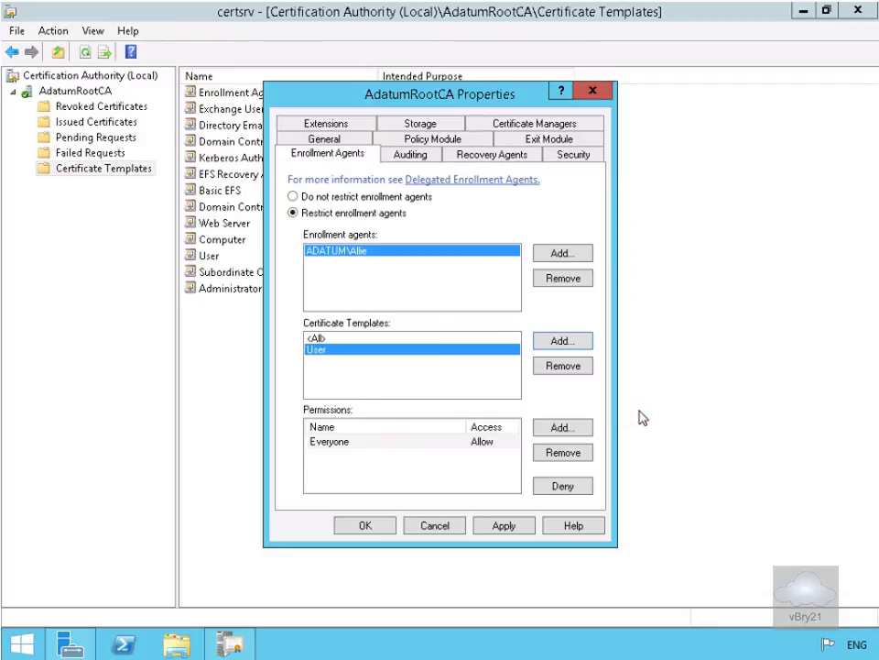
Step: Remove <All> from templates, add ADATUM\Marketing to permissions, and remove Everyone
left_click(322, 338)
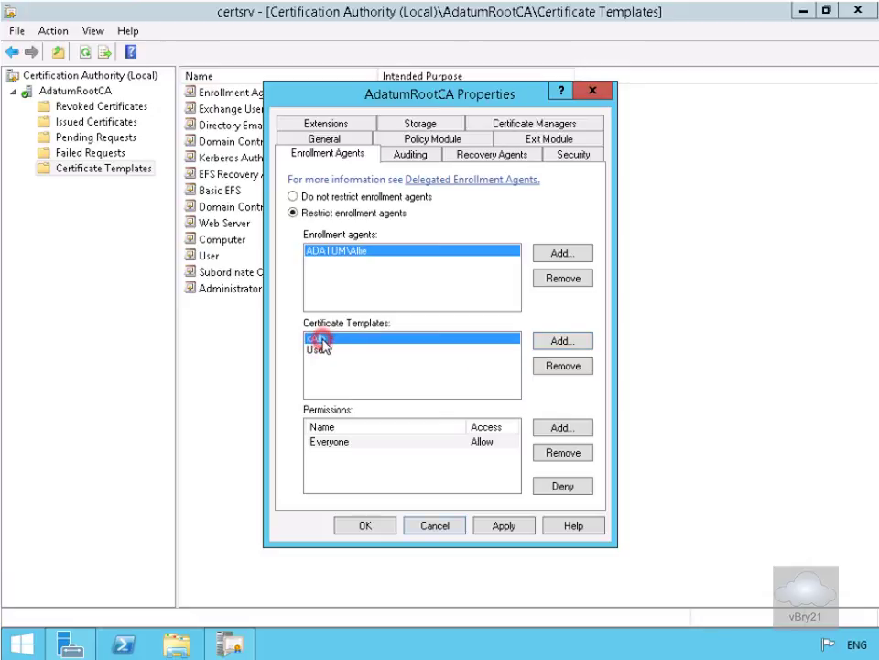
left_click(550, 371)
left_click(561, 431)
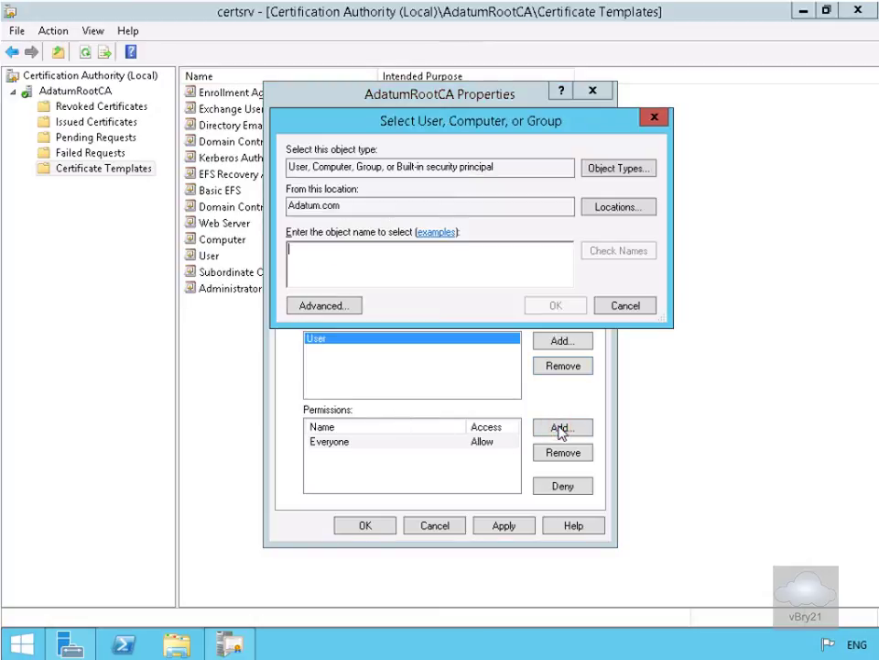
type("marke")
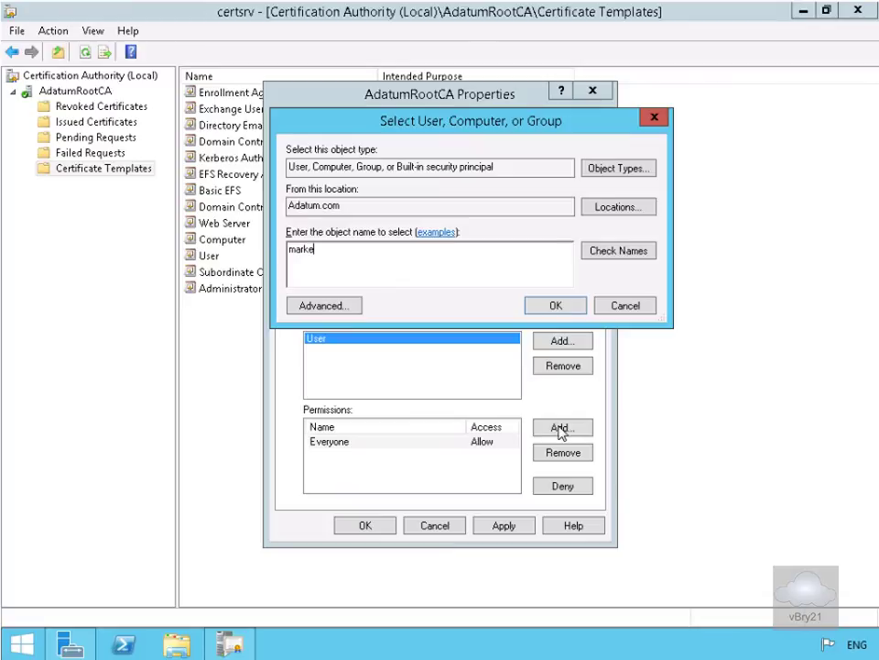
left_click(622, 252)
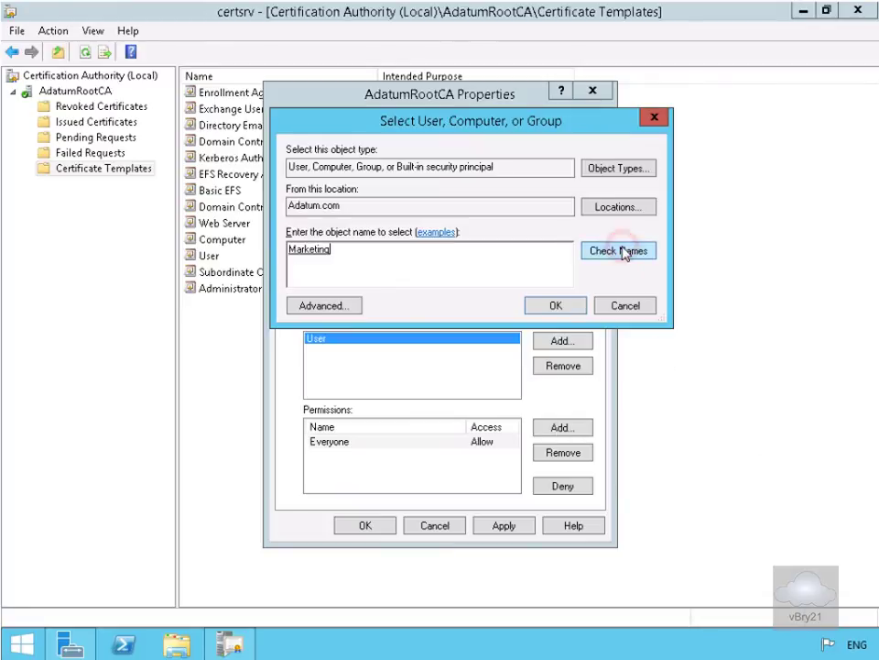
left_click(571, 305)
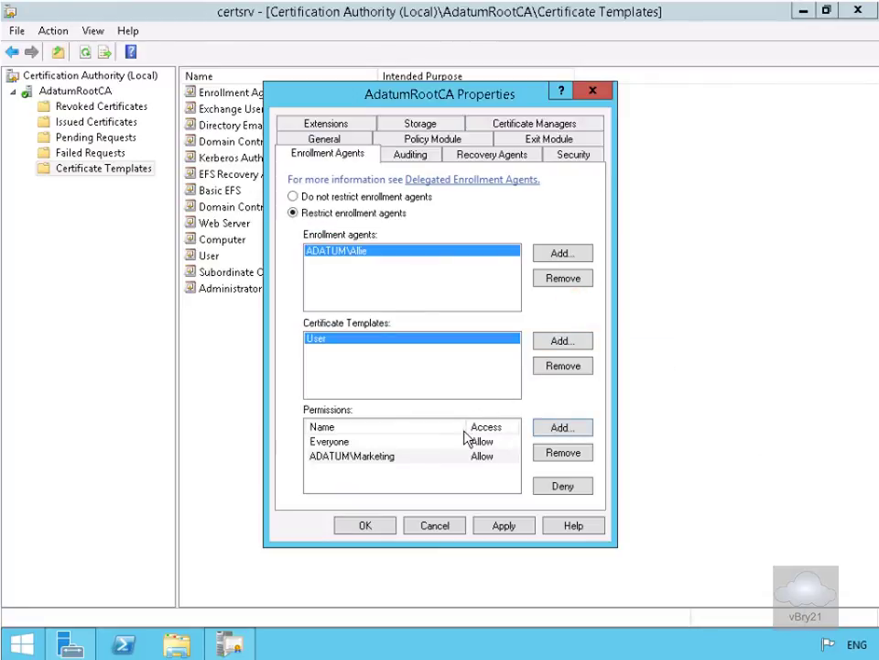
left_click(444, 443)
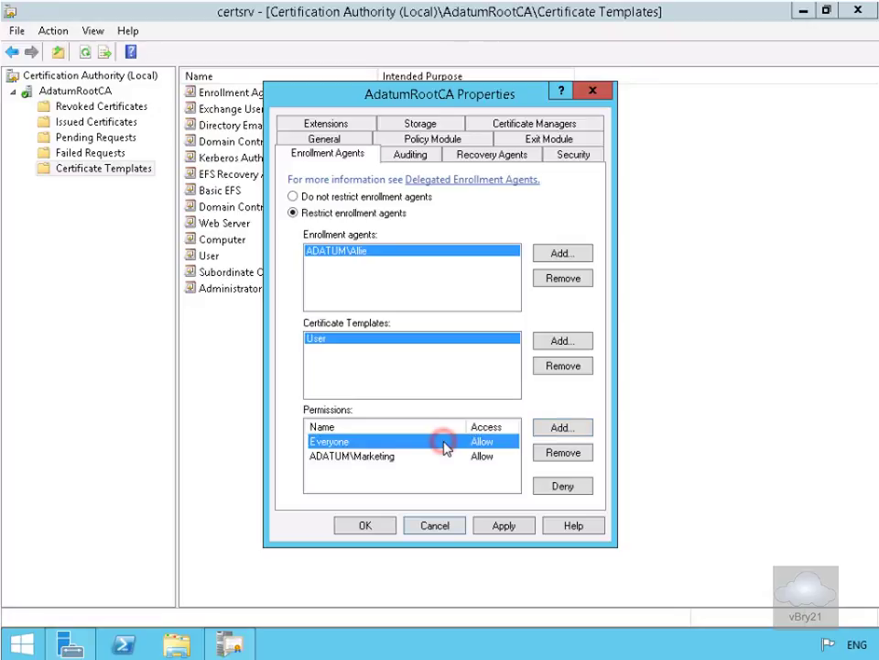
left_click(540, 452)
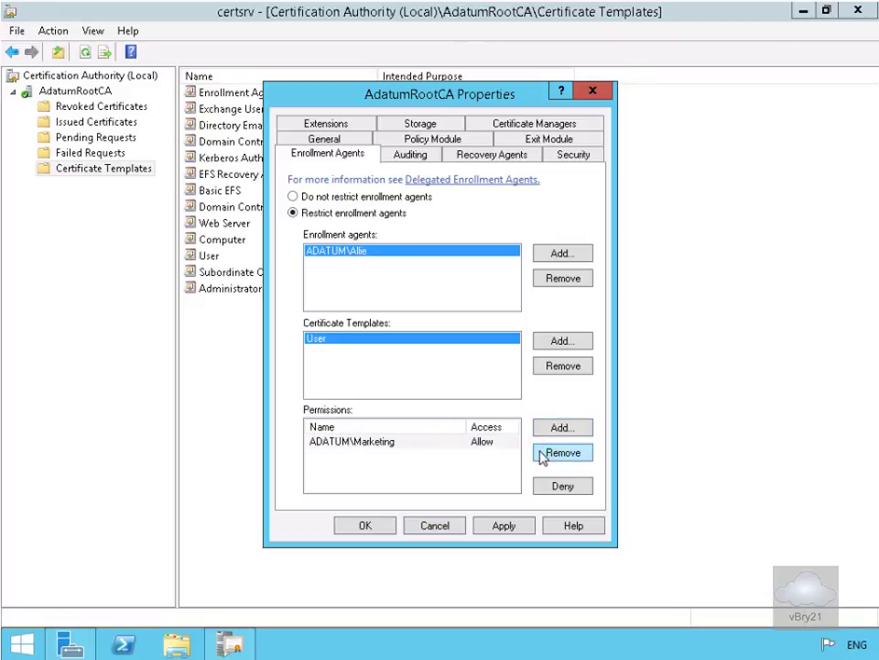